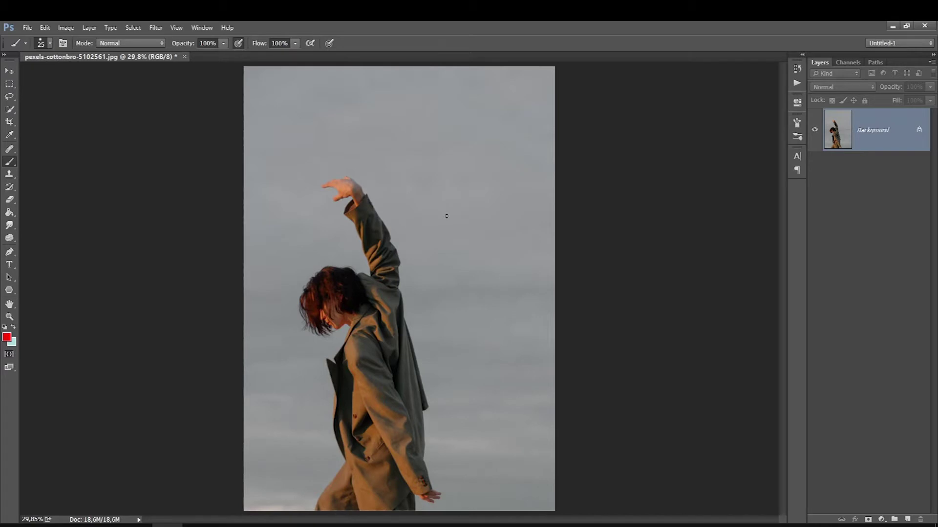
Trace the figure's outline with a Pen tool path
{"action": "key", "text": "p"}
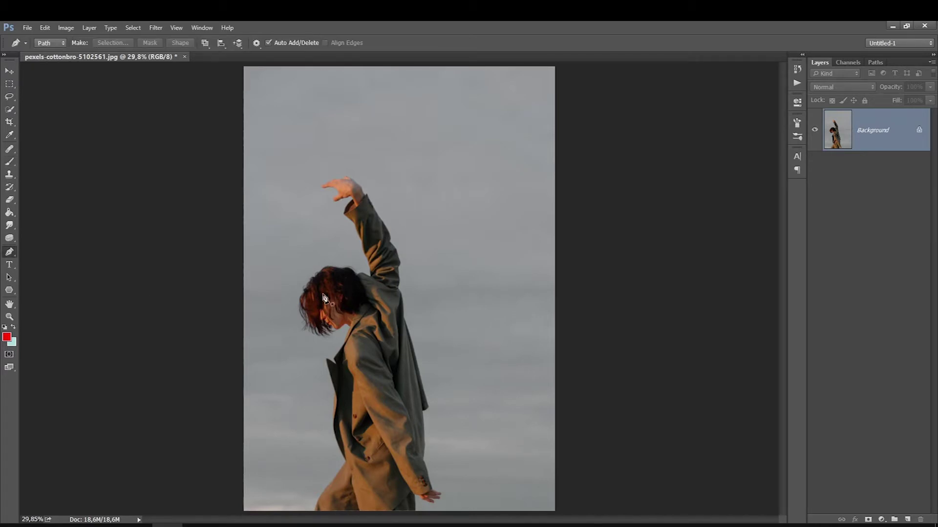
{"action": "left_click", "coordinate": [469, 446]}
{"action": "left_click", "coordinate": [477, 315]}
{"action": "left_click", "coordinate": [411, 501]}
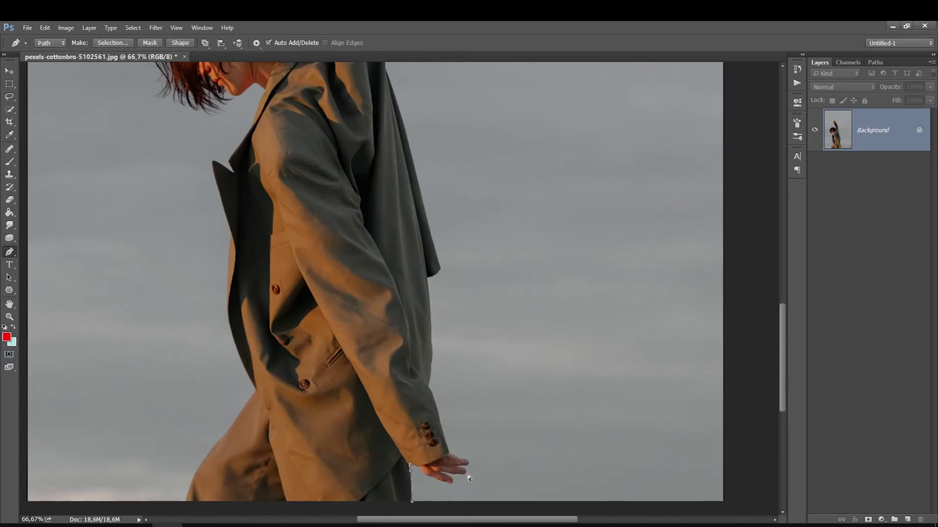
{"action": "scroll", "coordinate": [503, 462], "scroll_direction": "up", "scroll_amount": 1}
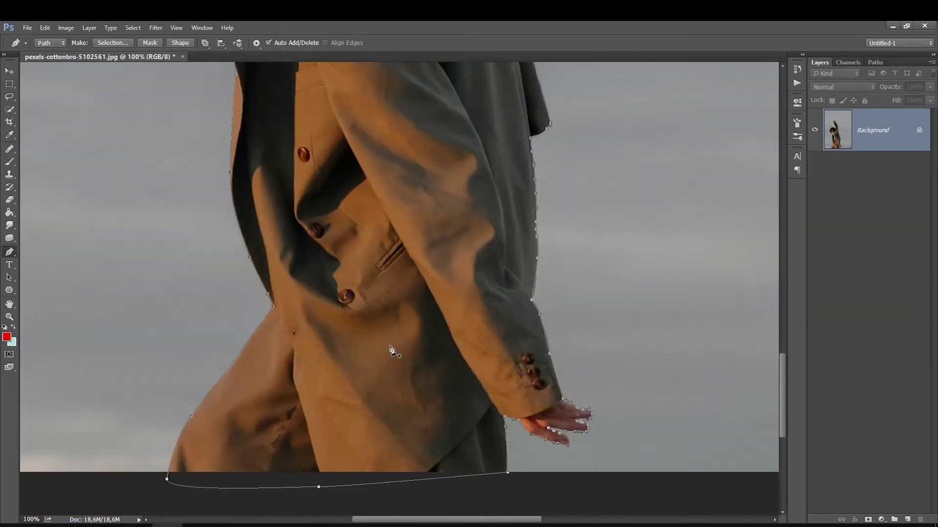
Turn the path into a selection feathered at 2 px and copy the figure to a new layer
{"action": "right_click", "coordinate": [392, 349]}
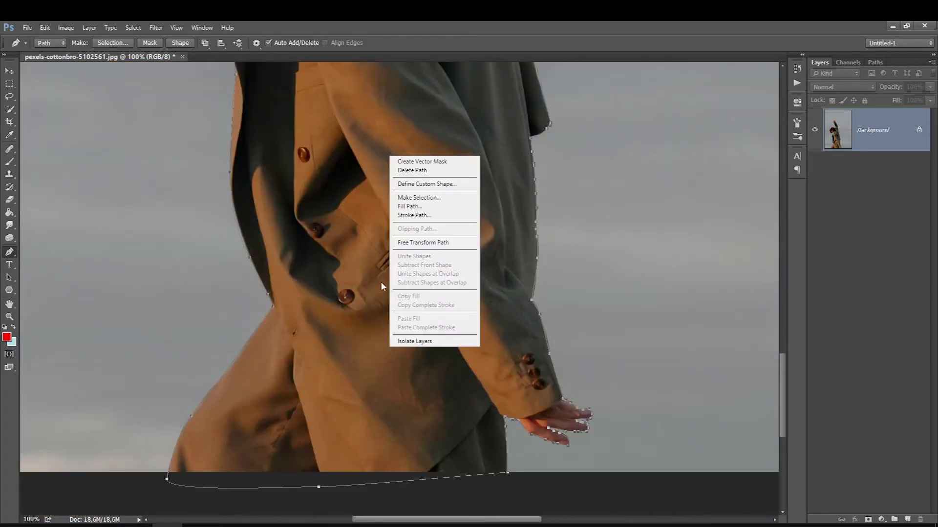
{"action": "left_click", "coordinate": [415, 197]}
{"action": "key", "text": "Return"}
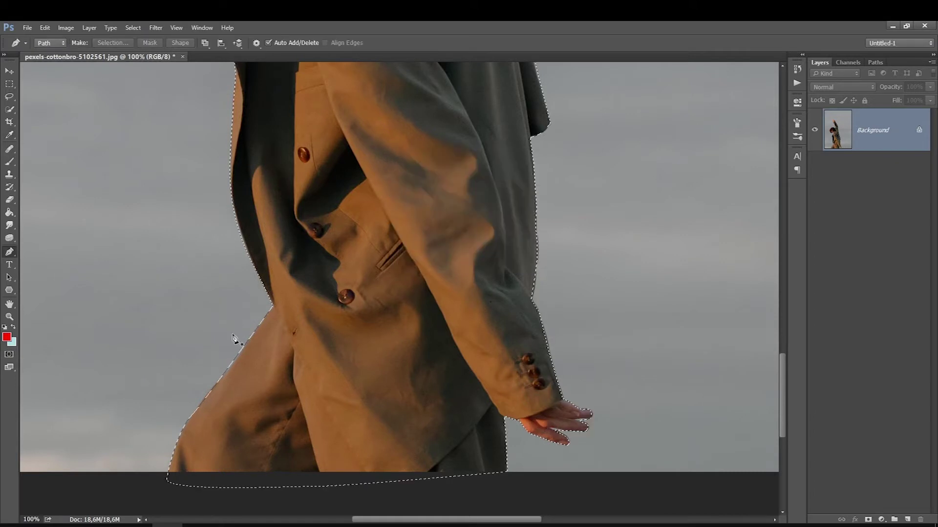
{"action": "key", "text": "ctrl+0"}
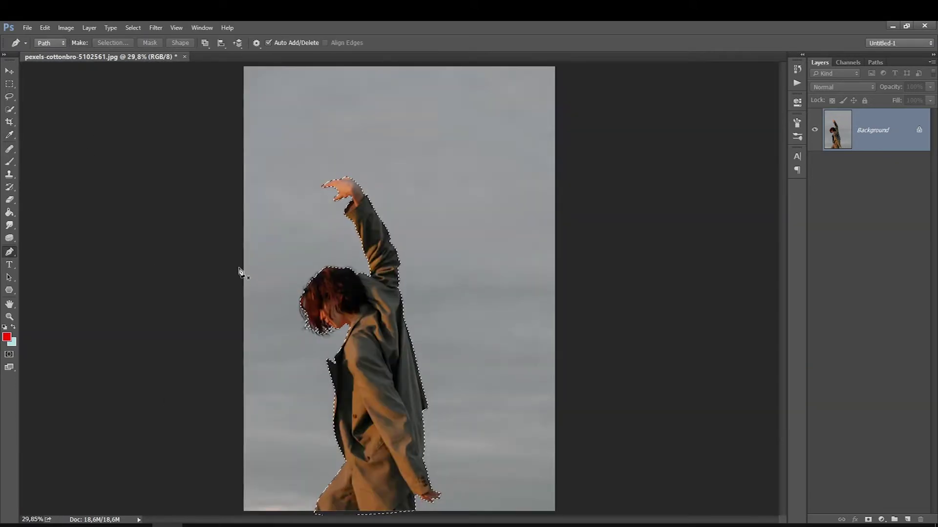
{"action": "key", "text": "ctrl+j"}
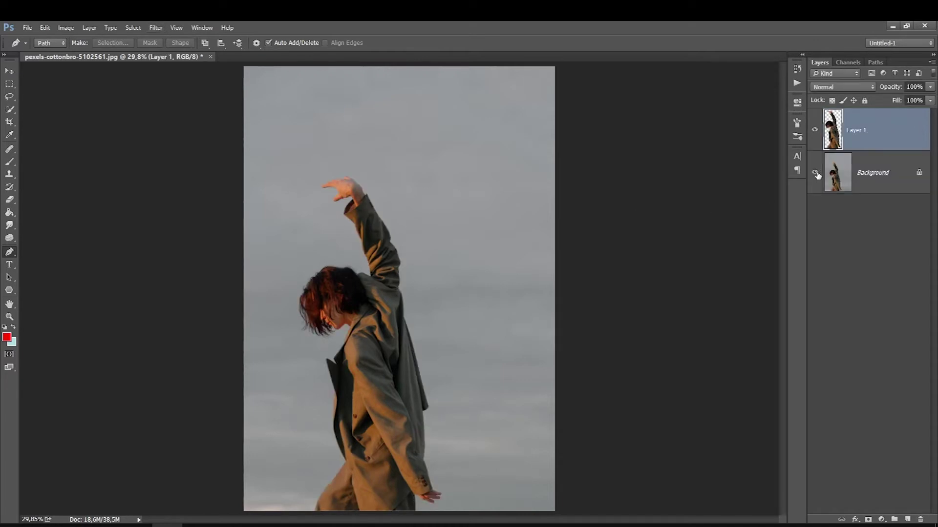
Duplicate the cut-out figure layer, hide the copy, and select Layer 1
{"action": "left_click", "coordinate": [815, 172]}
{"action": "left_click", "coordinate": [814, 173]}
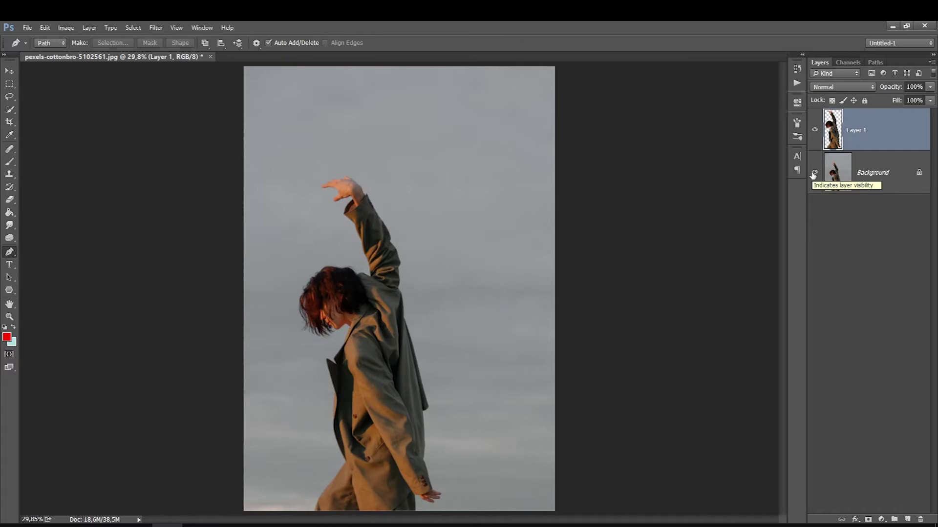
{"action": "left_click", "coordinate": [156, 27]}
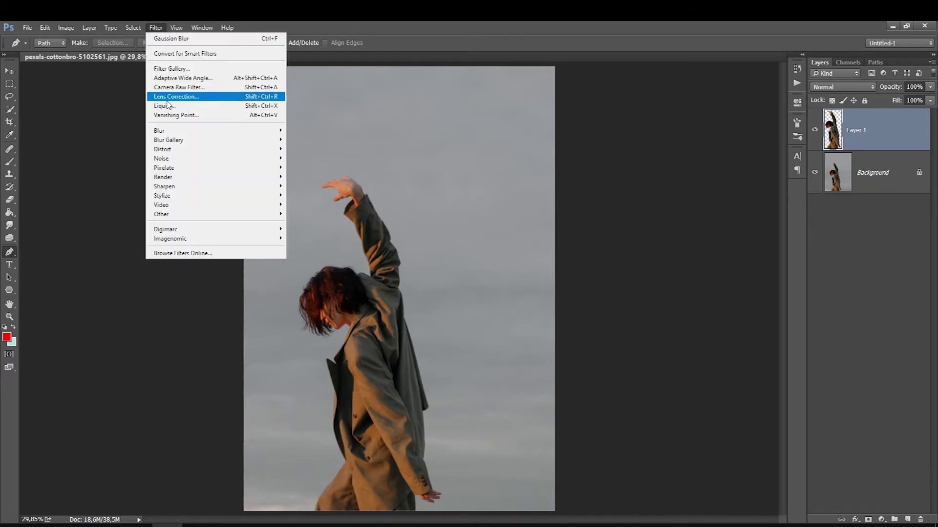
{"action": "left_click", "coordinate": [863, 137]}
{"action": "key", "text": "ctrl+j"}
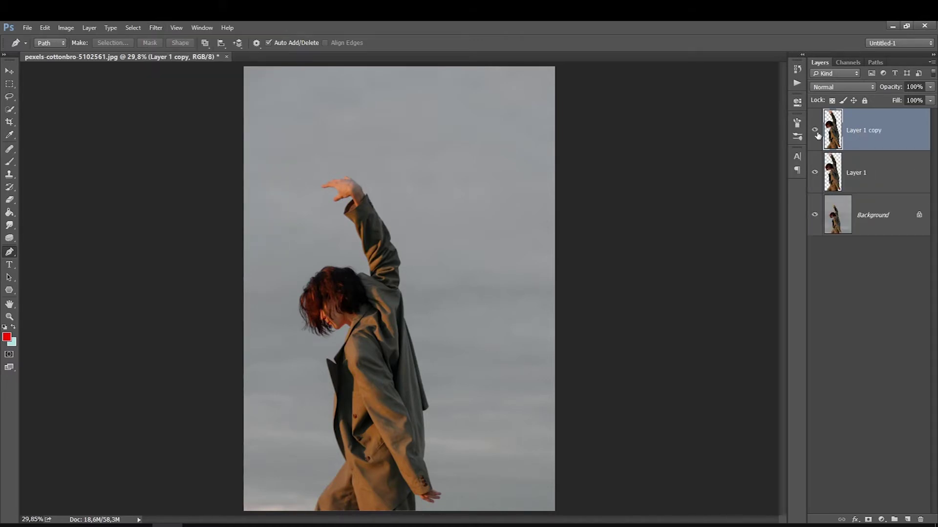
{"action": "left_click", "coordinate": [815, 130]}
{"action": "left_click", "coordinate": [852, 180]}
In Liquify, stretch the raised hand and forearm up toward the upper right
{"action": "left_click", "coordinate": [156, 28]}
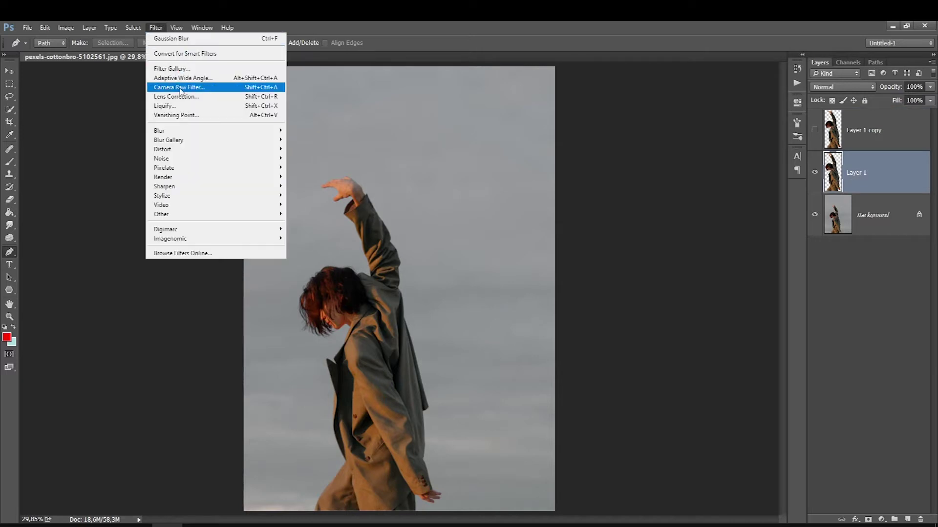
{"action": "left_click", "coordinate": [166, 105]}
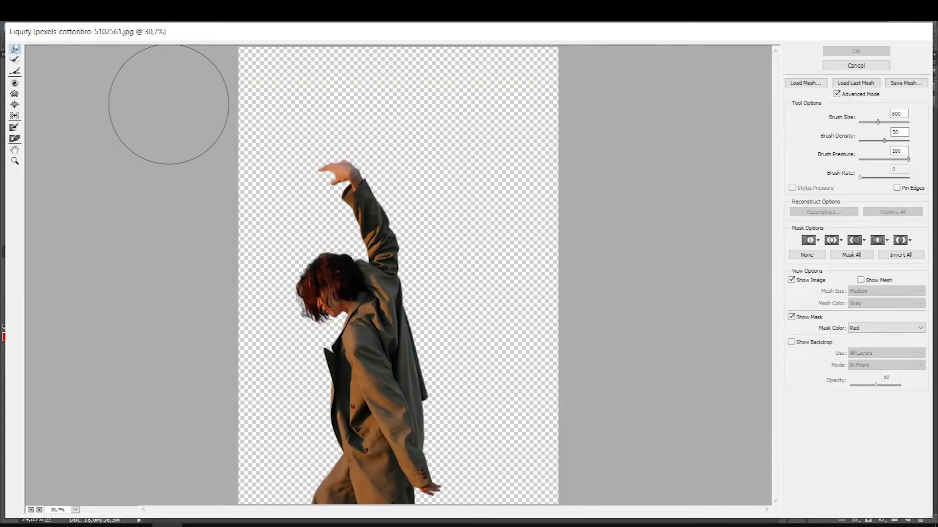
{"action": "key", "text": "bracketleft"}
{"action": "key", "text": "bracketleft"}
{"action": "key", "text": "bracketleft"}
{"action": "key", "text": "bracketleft"}
{"action": "key", "text": "bracketleft"}
{"action": "key", "text": "bracketleft"}
{"action": "key", "text": "bracketleft"}
{"action": "key", "text": "bracketleft"}
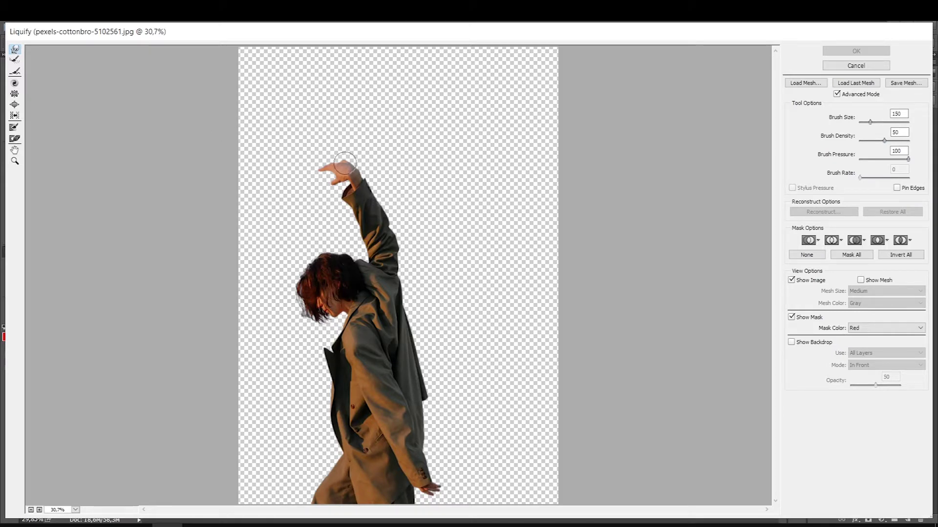
{"action": "key", "text": "bracketright"}
{"action": "mouse_move", "coordinate": [350, 166]}
{"action": "left_mouse_down"}
{"action": "mouse_move", "coordinate": [436, 100]}
{"action": "mouse_move", "coordinate": [395, 136]}
{"action": "left_mouse_up"}
{"action": "key", "text": "bracketright"}
{"action": "key", "text": "bracketright"}
{"action": "key", "text": "bracketright"}
{"action": "mouse_move", "coordinate": [353, 167]}
{"action": "left_mouse_down"}
{"action": "mouse_move", "coordinate": [404, 157]}
{"action": "mouse_move", "coordinate": [457, 115]}
{"action": "left_mouse_up"}
Warp the dark sleeve into wavy wing-like flaps and apply the Liquify
{"action": "key", "text": "bracketright"}
{"action": "key", "text": "bracketright"}
{"action": "mouse_move", "coordinate": [387, 198]}
{"action": "left_mouse_down"}
{"action": "mouse_move", "coordinate": [486, 121]}
{"action": "mouse_move", "coordinate": [499, 135]}
{"action": "mouse_move", "coordinate": [456, 199]}
{"action": "mouse_move", "coordinate": [512, 177]}
{"action": "left_mouse_up"}
{"action": "mouse_move", "coordinate": [418, 222]}
{"action": "left_mouse_down"}
{"action": "mouse_move", "coordinate": [420, 244]}
{"action": "mouse_move", "coordinate": [511, 220]}
{"action": "left_mouse_up"}
{"action": "mouse_move", "coordinate": [411, 275]}
{"action": "left_mouse_down"}
{"action": "mouse_move", "coordinate": [502, 316]}
{"action": "mouse_move", "coordinate": [524, 252]}
{"action": "left_mouse_up"}
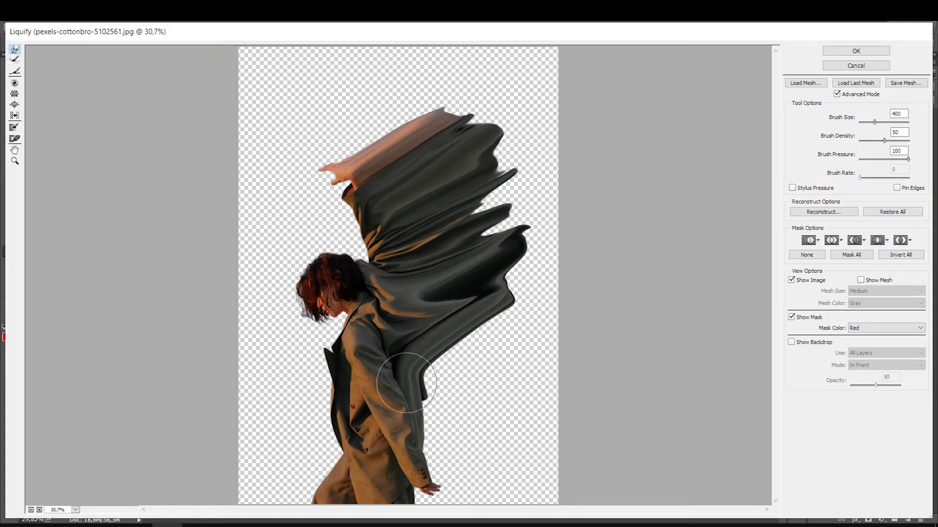
{"action": "left_click_drag", "start_coordinate": [413, 386], "coordinate": [516, 340]}
{"action": "left_click_drag", "start_coordinate": [464, 412], "coordinate": [509, 356]}
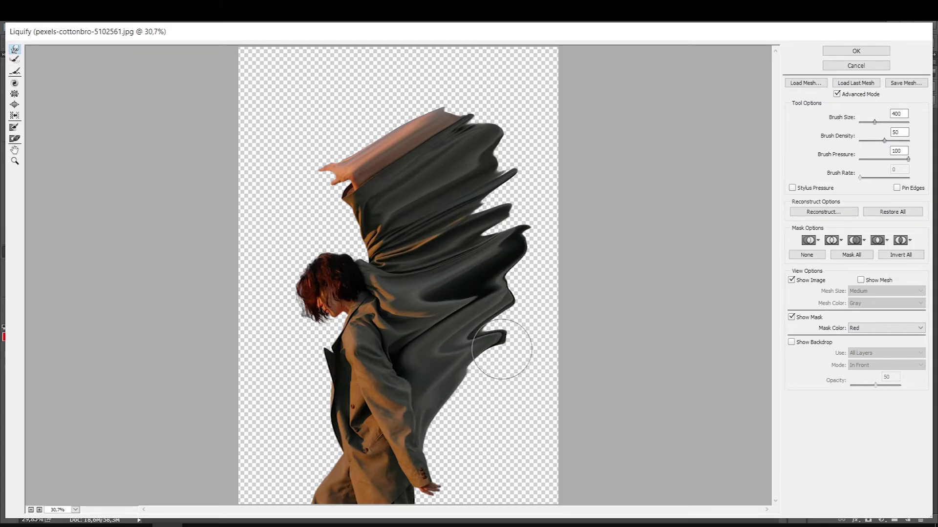
{"action": "left_click_drag", "start_coordinate": [439, 440], "coordinate": [433, 427]}
{"action": "left_click", "coordinate": [856, 51]}
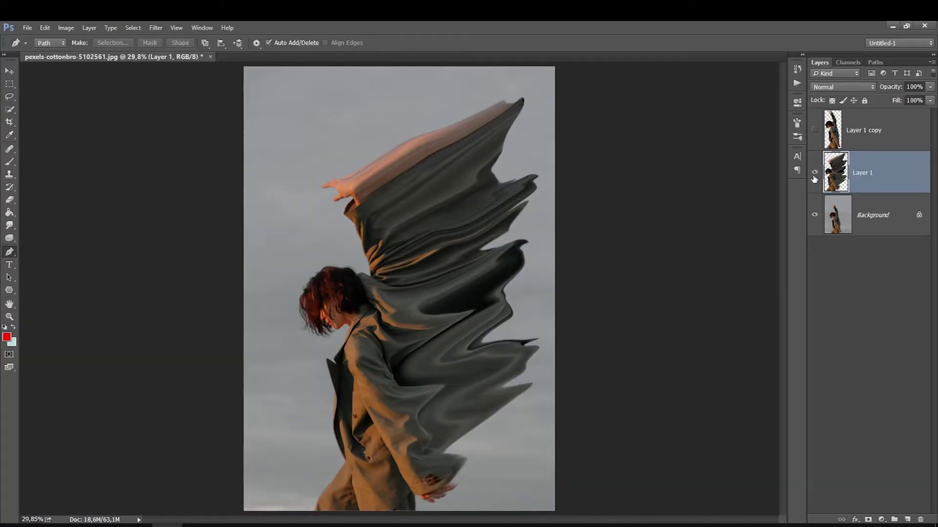
Select the unwarped Layer 1 copy, comparing it against the warped Layer 1
{"action": "left_click", "coordinate": [814, 172]}
{"action": "left_click", "coordinate": [861, 148]}
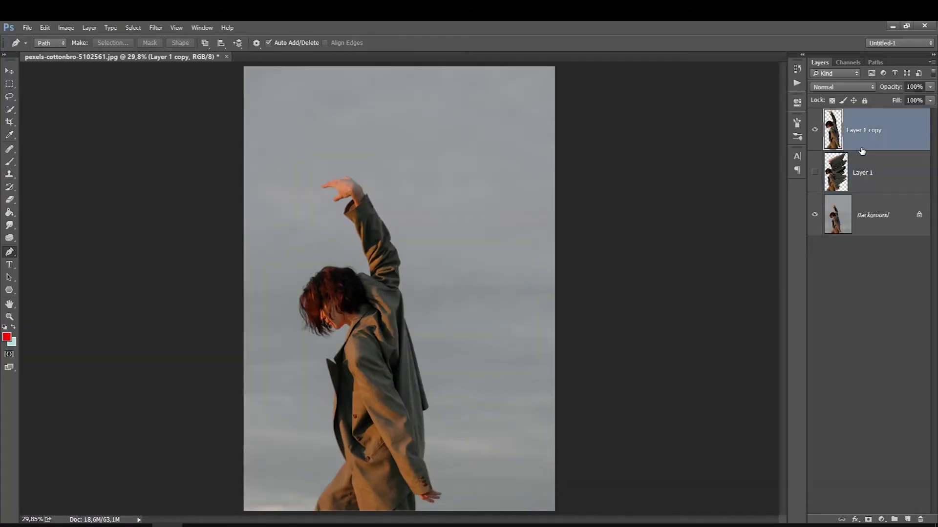
{"action": "left_click", "coordinate": [8, 98]}
{"action": "left_click", "coordinate": [814, 172]}
{"action": "left_click", "coordinate": [814, 129]}
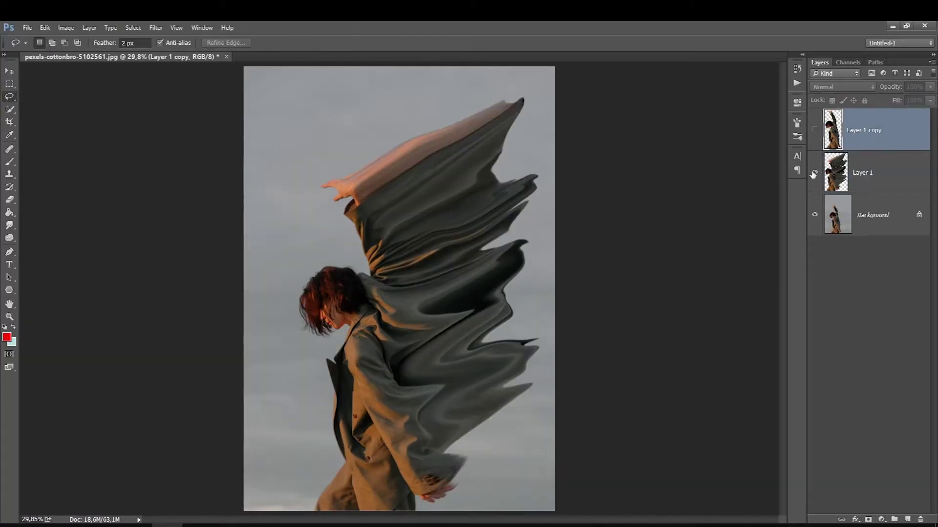
{"action": "left_click", "coordinate": [814, 172]}
{"action": "left_click", "coordinate": [814, 129]}
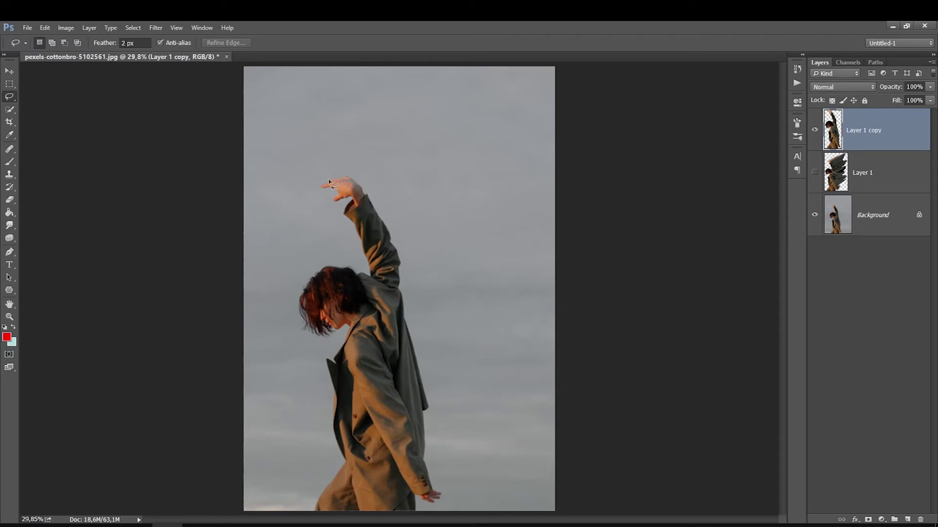
Lasso the arm-and-body strip, copy it to Layer 2, and nudge it right
{"action": "mouse_move", "coordinate": [361, 215]}
{"action": "left_mouse_down"}
{"action": "mouse_move", "coordinate": [383, 293]}
{"action": "mouse_move", "coordinate": [369, 371]}
{"action": "mouse_move", "coordinate": [380, 442]}
{"action": "mouse_move", "coordinate": [412, 510]}
{"action": "mouse_move", "coordinate": [445, 234]}
{"action": "mouse_move", "coordinate": [324, 180]}
{"action": "left_mouse_up"}
{"action": "key", "text": "ctrl+j"}
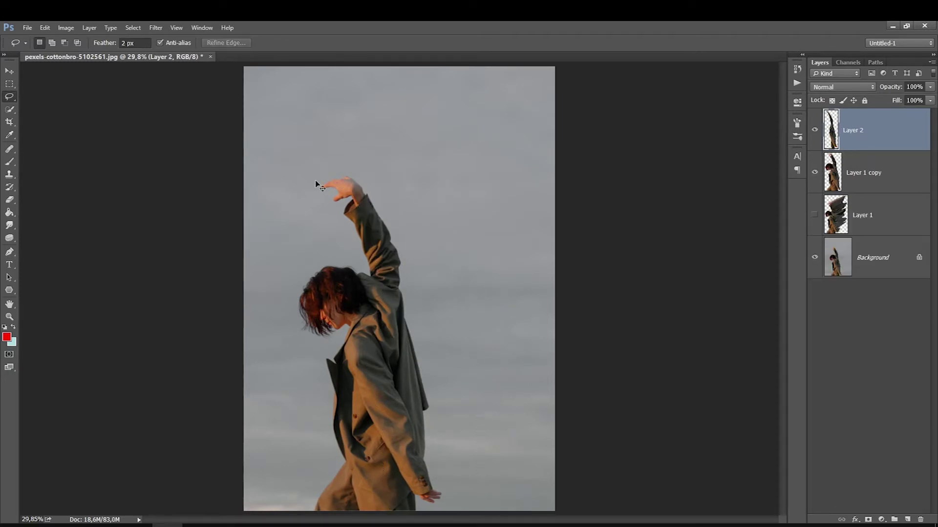
{"action": "key", "text": "ctrl+t"}
{"action": "left_click_drag", "start_coordinate": [390, 293], "coordinate": [407, 281]}
{"action": "key", "text": "Return"}
Stretch and skew Layer 2 up and out to the right like a wing
{"action": "key", "text": "ctrl+t"}
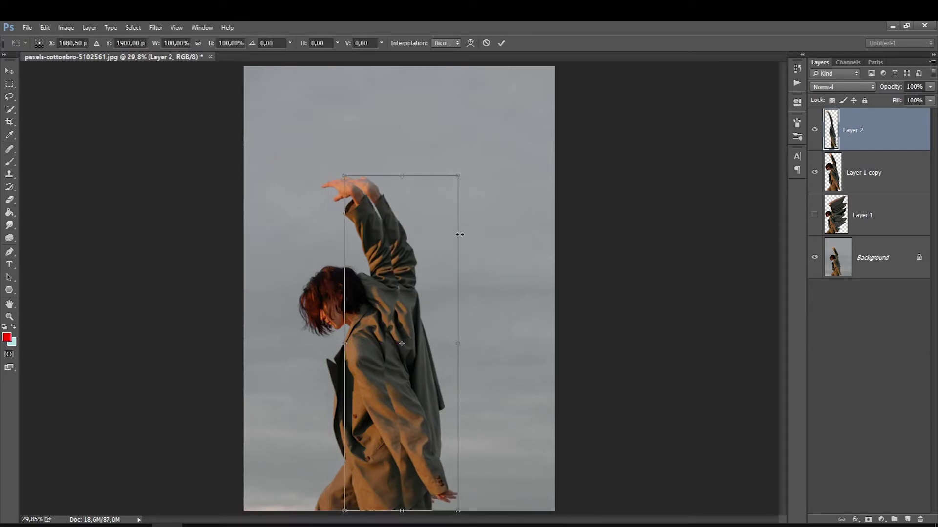
{"action": "left_click_drag", "start_coordinate": [459, 210], "coordinate": [614, 234]}
{"action": "left_click_drag", "start_coordinate": [614, 175], "coordinate": [626, 62]}
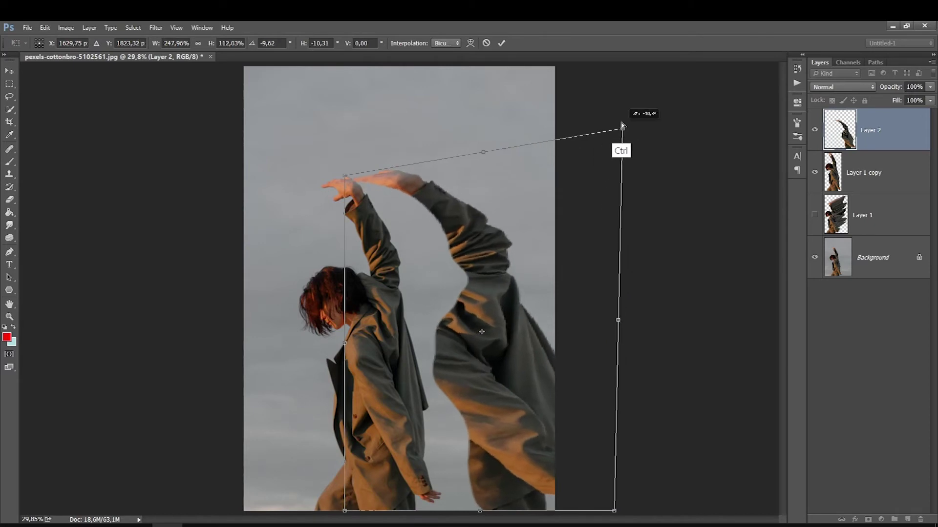
{"action": "left_click_drag", "start_coordinate": [468, 445], "coordinate": [404, 456]}
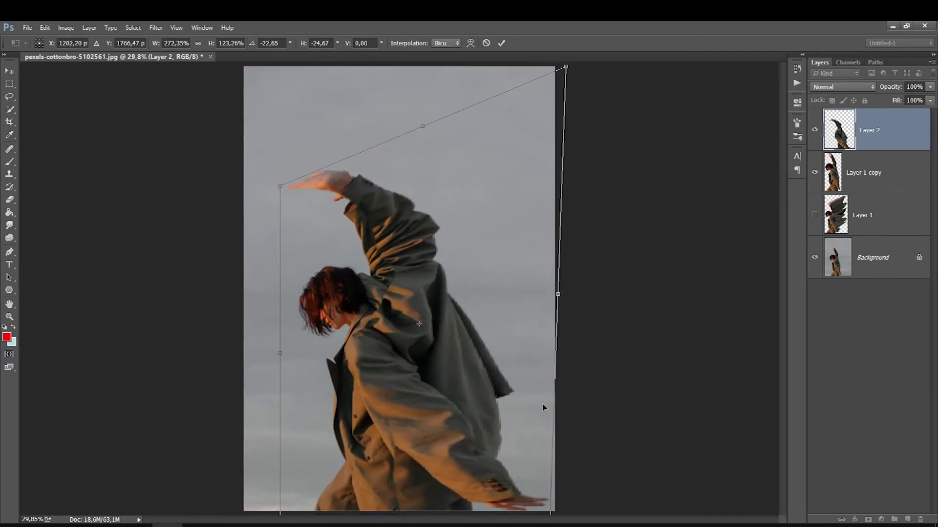
{"action": "key", "text": "ctrl+minus"}
{"action": "key", "text": "ctrl+minus"}
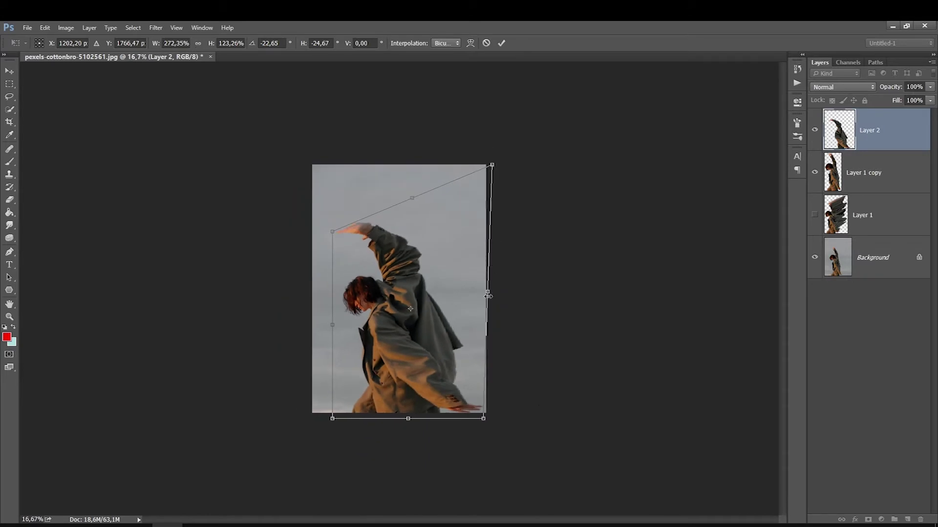
{"action": "left_click_drag", "start_coordinate": [492, 165], "coordinate": [563, 99], "text": "ctrl"}
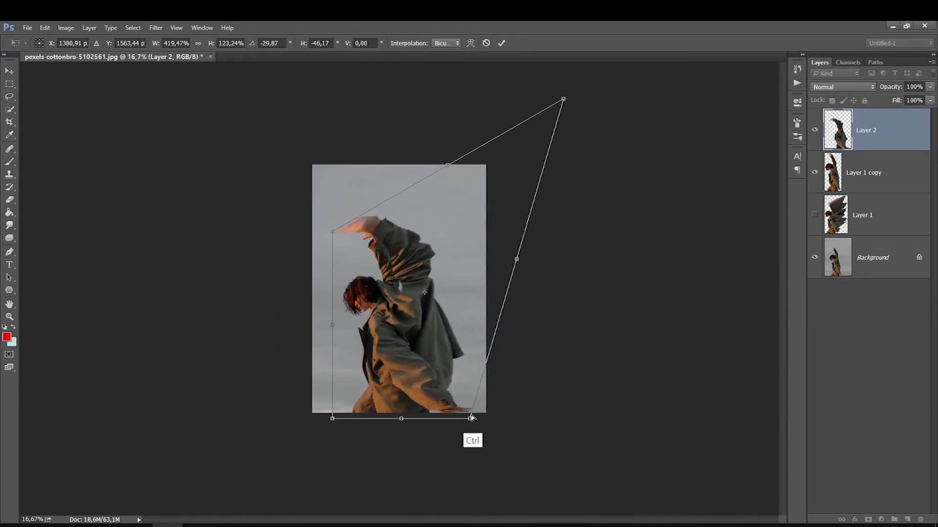
{"action": "left_click_drag", "start_coordinate": [471, 418], "coordinate": [496, 387], "text": "ctrl"}
{"action": "key", "text": "Return"}
{"action": "left_click", "coordinate": [9, 199]}
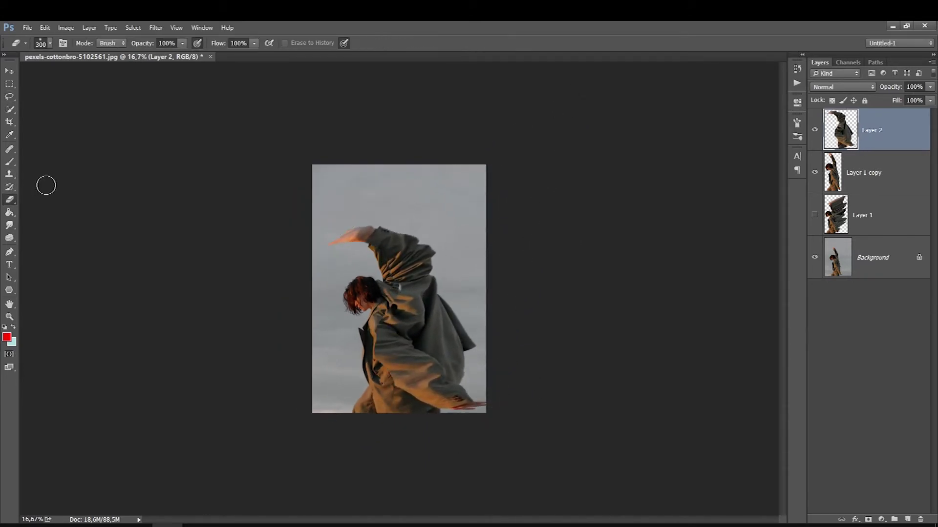
Erase the ghosted duplicate hand and delete Layer 2
{"action": "key", "text": "bracketleft"}
{"action": "key", "text": "bracketleft"}
{"action": "left_click_drag", "start_coordinate": [342, 235], "coordinate": [386, 273]}
{"action": "key", "text": "Delete"}
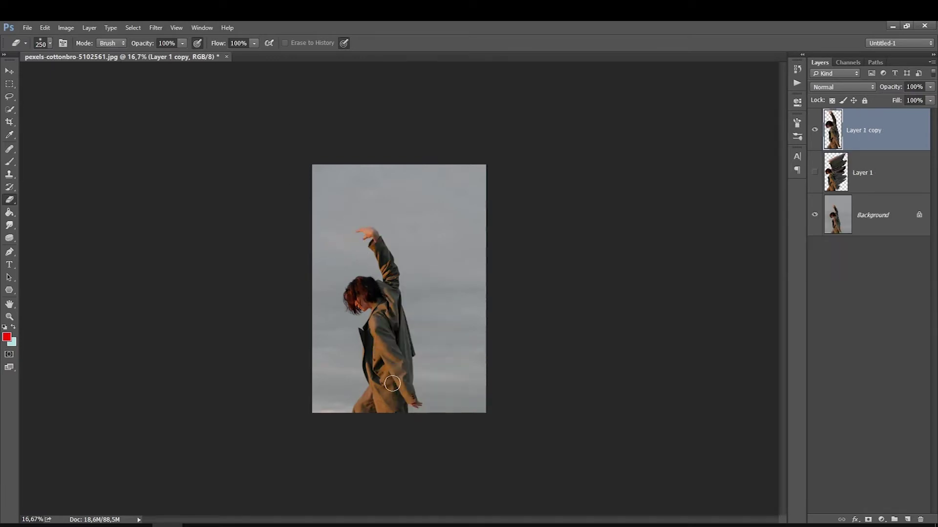
Show the warped Layer 1 wing, select it, and compare with Layer 1 copy on and off
{"action": "left_click", "coordinate": [814, 172]}
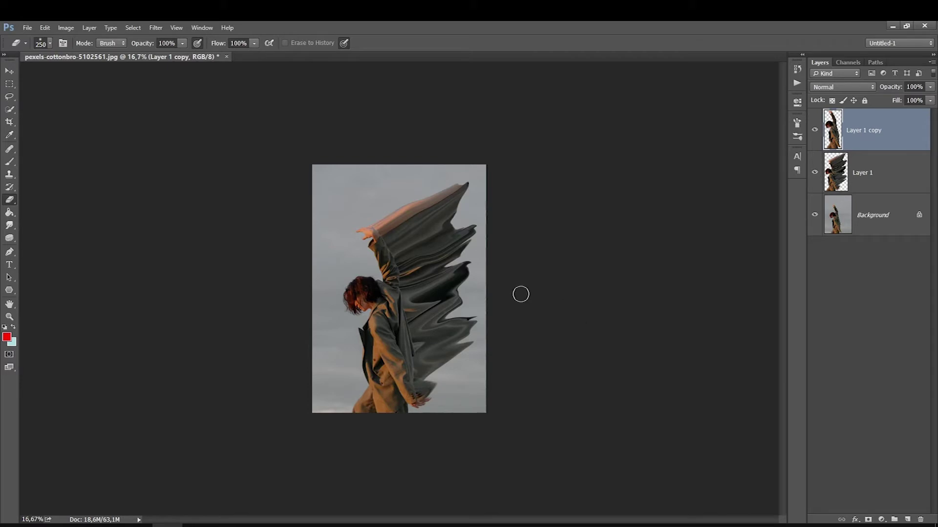
{"action": "left_click", "coordinate": [814, 130]}
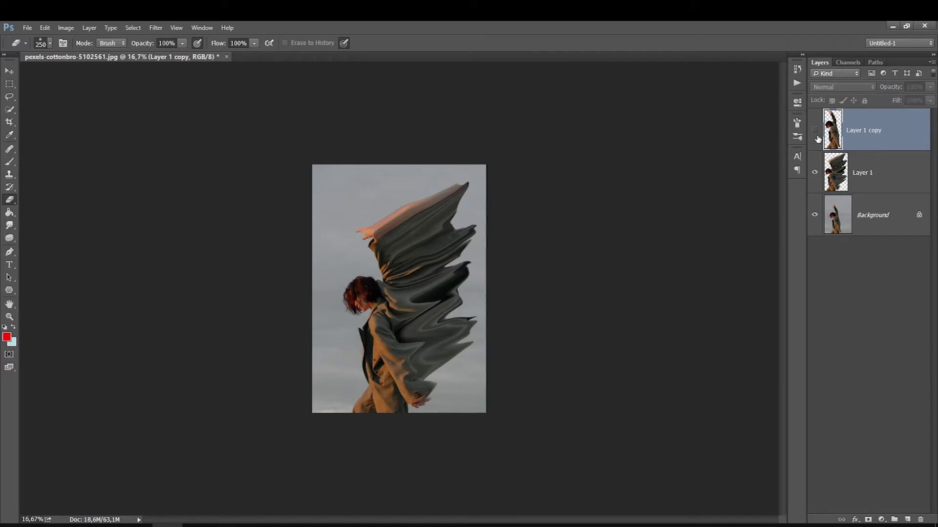
{"action": "left_click", "coordinate": [853, 174]}
{"action": "left_click", "coordinate": [814, 131]}
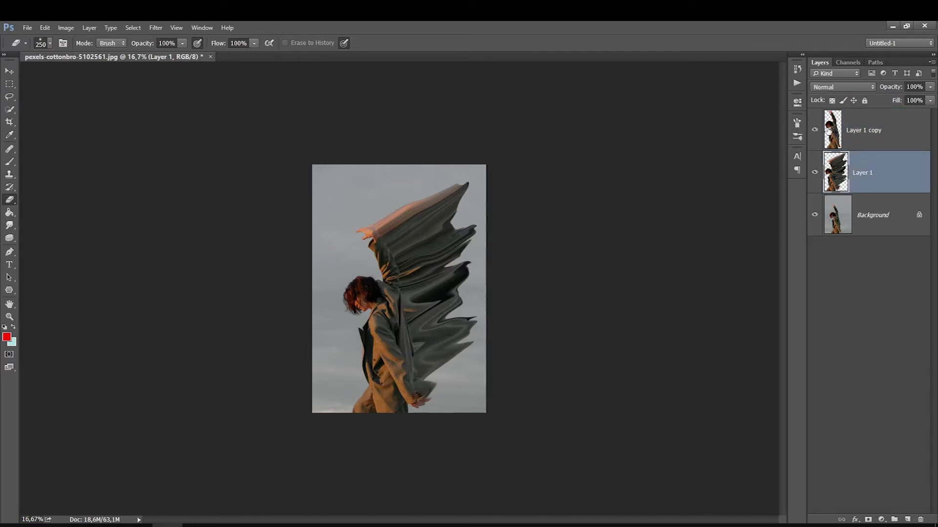
{"action": "left_click", "coordinate": [814, 130]}
Add an inverted layer mask to Layer 1 and load the 1318 smoke brush
{"action": "left_click", "coordinate": [867, 519]}
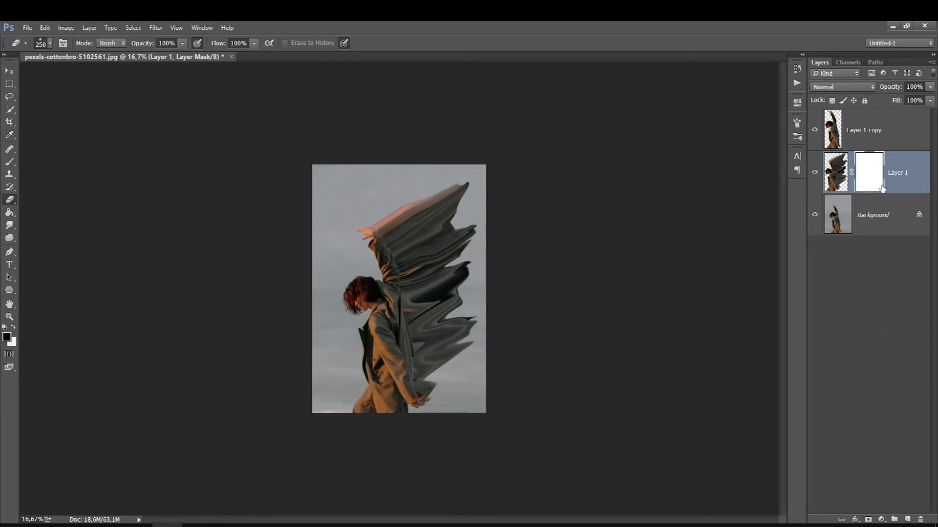
{"action": "key", "text": "ctrl+i"}
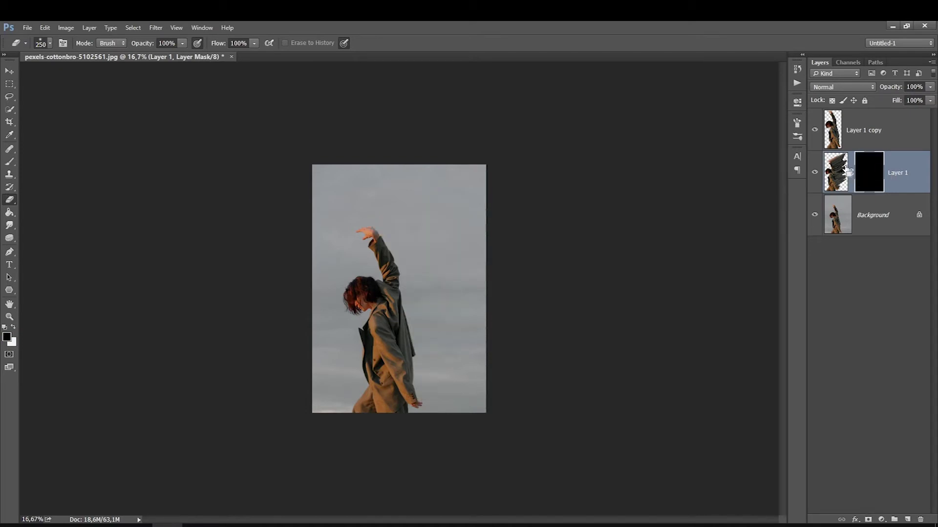
{"action": "key", "text": "ctrl+0"}
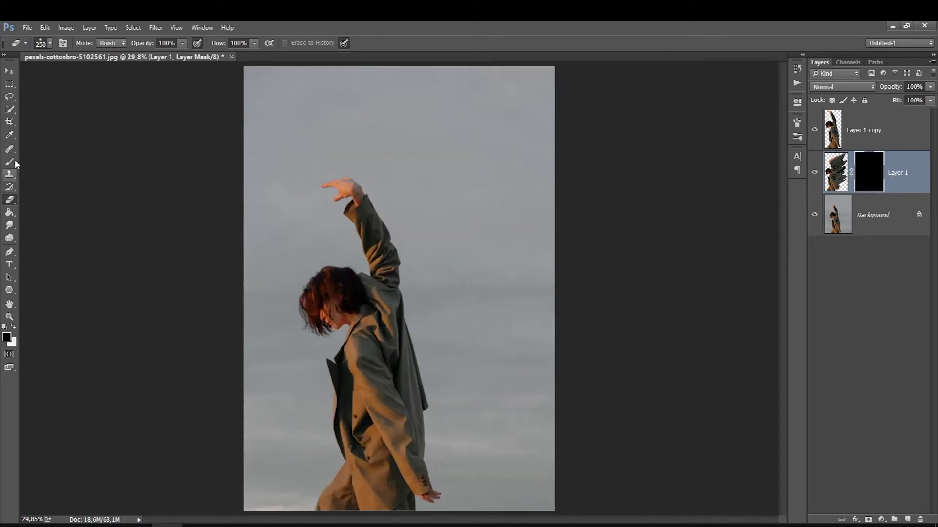
{"action": "left_click", "coordinate": [10, 162]}
{"action": "right_click", "coordinate": [326, 207]}
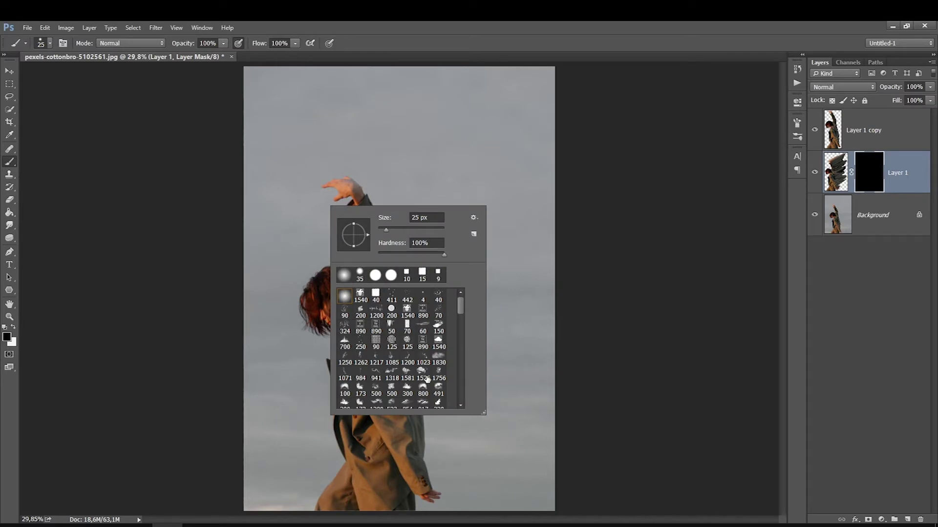
{"action": "left_click", "coordinate": [392, 373]}
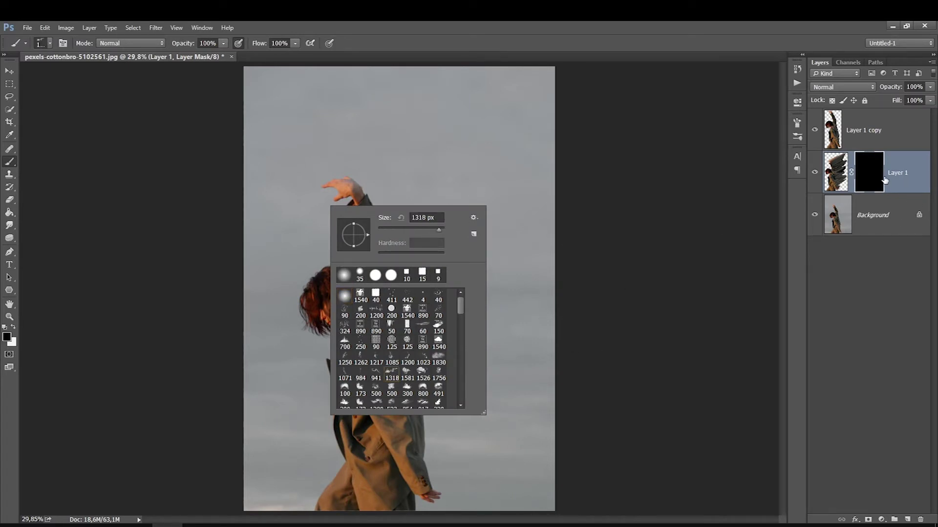
{"action": "left_click", "coordinate": [885, 180]}
Paint white smoke stamps into the mask around and below the raised arm
{"action": "key", "text": "x"}
{"action": "left_click", "coordinate": [422, 163]}
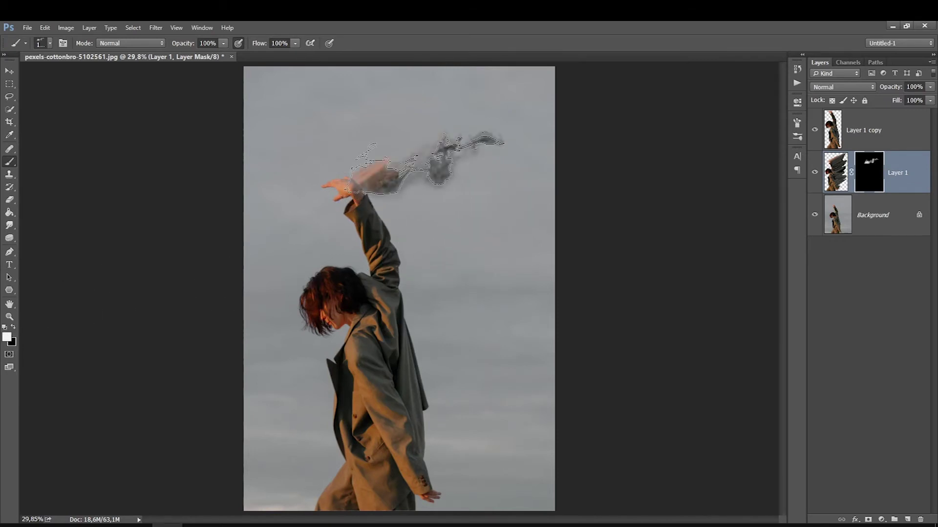
{"action": "left_click", "coordinate": [439, 290]}
{"action": "right_click", "coordinate": [422, 316]}
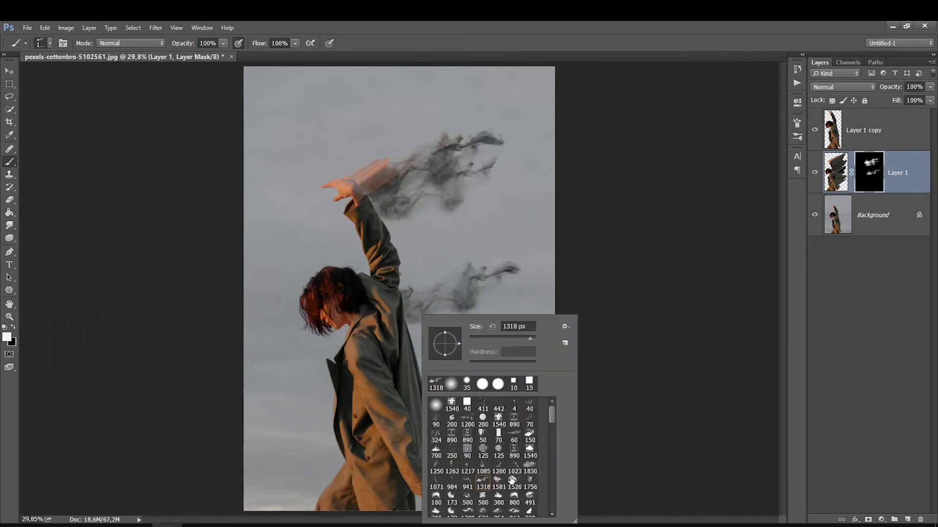
{"action": "double_click", "coordinate": [496, 471]}
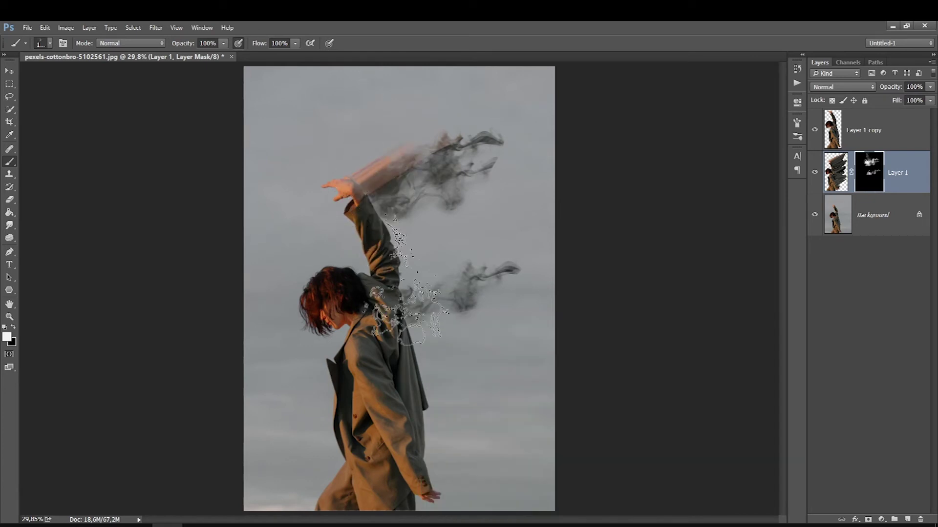
{"action": "left_click_drag", "start_coordinate": [371, 176], "coordinate": [430, 254]}
{"action": "left_click", "coordinate": [499, 373]}
{"action": "left_click", "coordinate": [447, 335]}
{"action": "left_click", "coordinate": [442, 348]}
Mask the orange streak over the arm in black, then stamp 1085-brush smoke at lower right
{"action": "left_click", "coordinate": [13, 327]}
{"action": "left_click", "coordinate": [381, 164]}
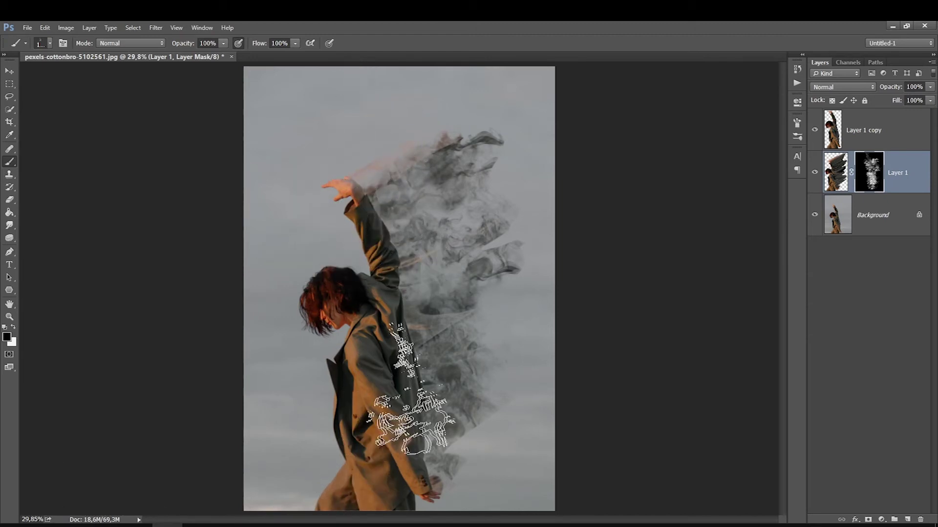
{"action": "right_click", "coordinate": [471, 311]}
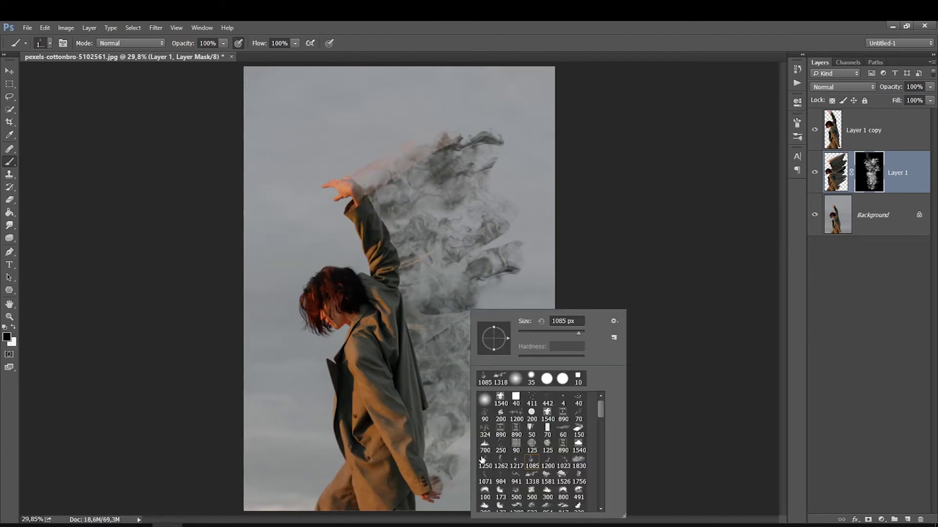
{"action": "left_click", "coordinate": [531, 461]}
{"action": "left_click", "coordinate": [425, 425]}
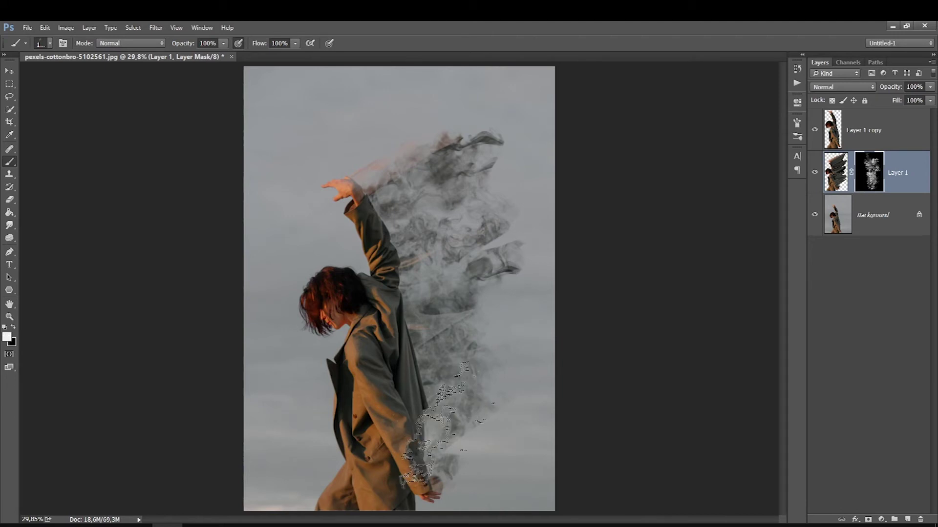
{"action": "left_click", "coordinate": [437, 420]}
{"action": "left_click", "coordinate": [471, 371]}
{"action": "left_click", "coordinate": [877, 146]}
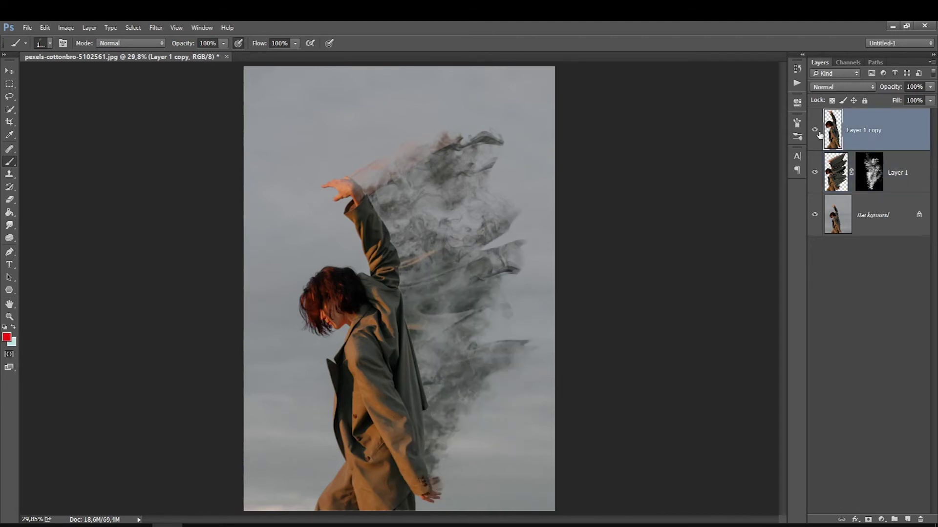
Add a mask to Layer 1 copy and paint black along the lower coat edge
{"action": "left_click", "coordinate": [814, 130]}
{"action": "left_click", "coordinate": [868, 520]}
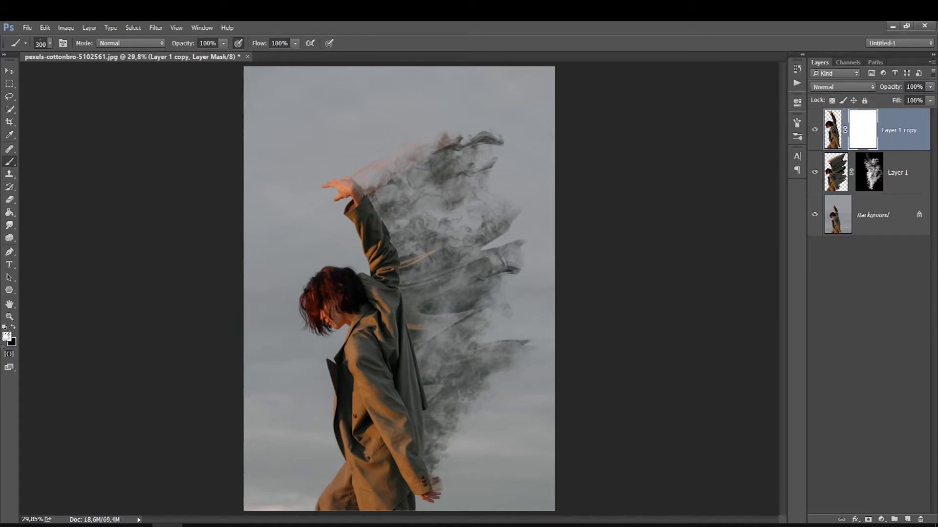
{"action": "left_click", "coordinate": [13, 327]}
{"action": "key", "text": "bracketright"}
{"action": "left_click_drag", "start_coordinate": [423, 387], "coordinate": [414, 425]}
Break up the coat edge near the raised arm and lower coat, then hide both smoke layers
{"action": "key", "text": "bracketleft"}
{"action": "key", "text": "bracketleft"}
{"action": "left_click_drag", "start_coordinate": [381, 262], "coordinate": [376, 230]}
{"action": "key", "text": "bracketright"}
{"action": "key", "text": "bracketright"}
{"action": "key", "text": "bracketright"}
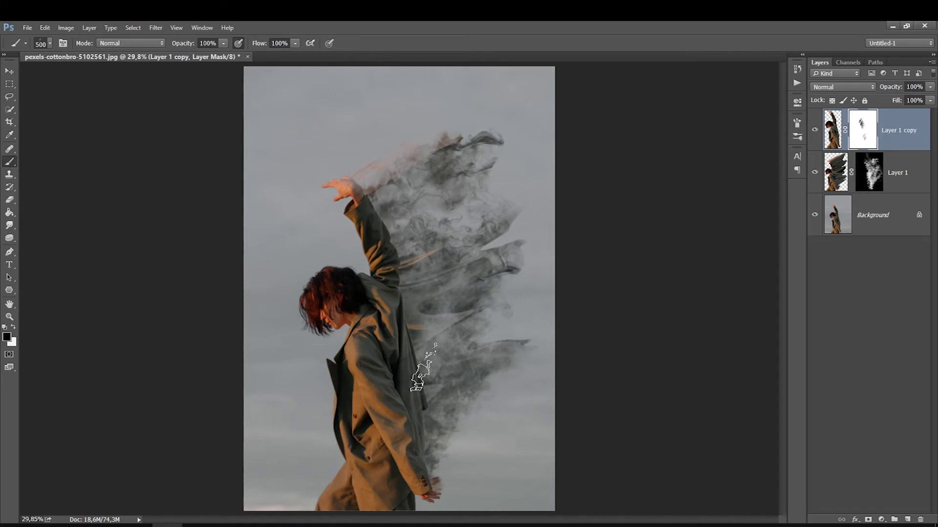
{"action": "left_click_drag", "start_coordinate": [415, 412], "coordinate": [424, 508]}
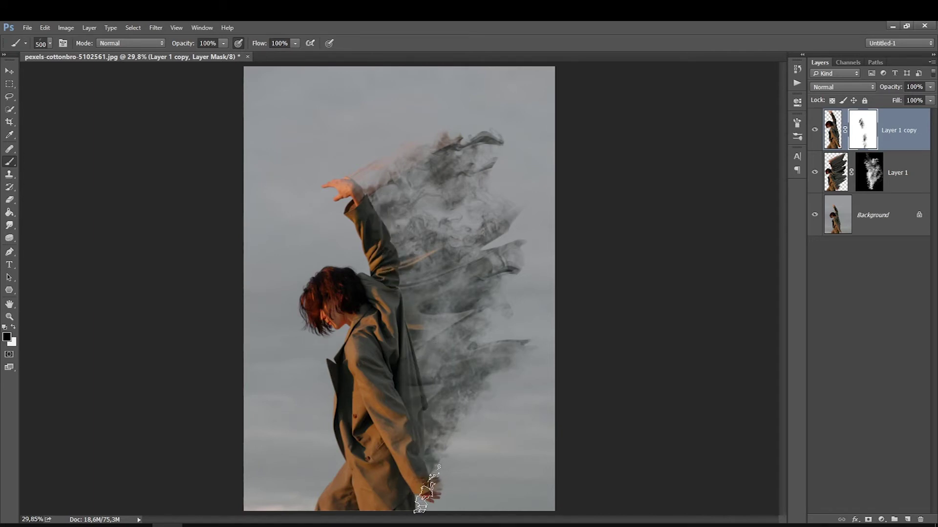
{"action": "left_click", "coordinate": [814, 130]}
{"action": "left_click", "coordinate": [814, 172]}
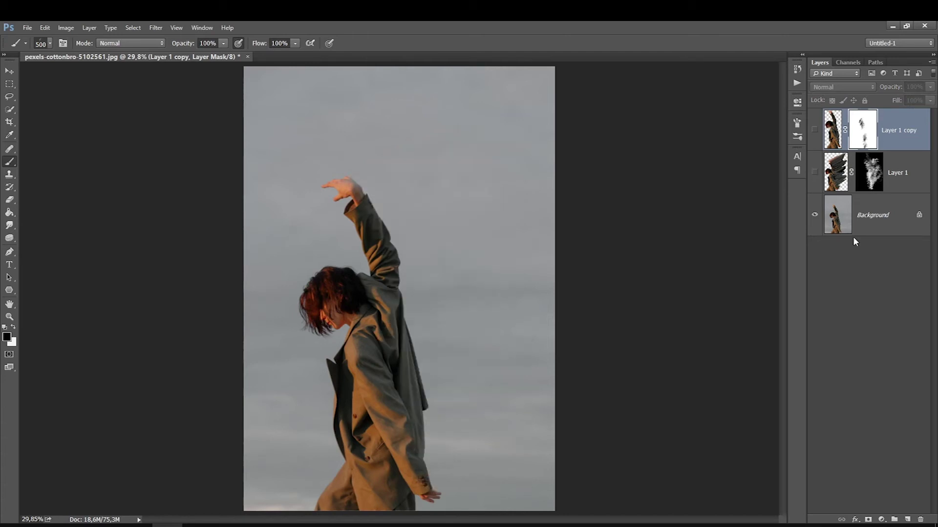
Duplicate the Background layer and lasso around the figure on the copy
{"action": "left_click", "coordinate": [852, 219]}
{"action": "left_click", "coordinate": [11, 98]}
{"action": "left_click_drag", "start_coordinate": [338, 175], "coordinate": [332, 204]}
{"action": "key", "text": "ctrl+j"}
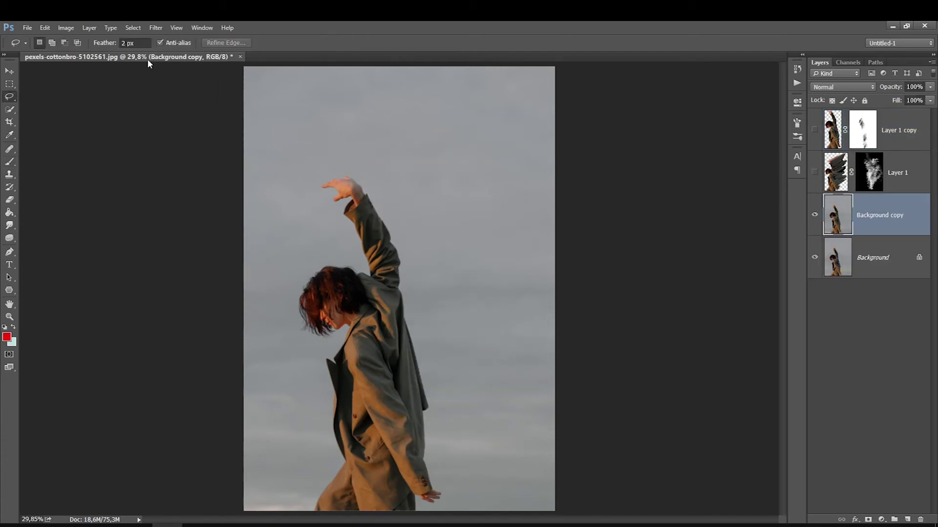
{"action": "left_click_drag", "start_coordinate": [354, 197], "coordinate": [331, 264]}
{"action": "mouse_move", "coordinate": [376, 185]}
{"action": "left_mouse_down"}
{"action": "mouse_move", "coordinate": [341, 162]}
{"action": "mouse_move", "coordinate": [312, 196]}
{"action": "left_mouse_up"}
{"action": "left_click_drag", "start_coordinate": [332, 168], "coordinate": [316, 177]}
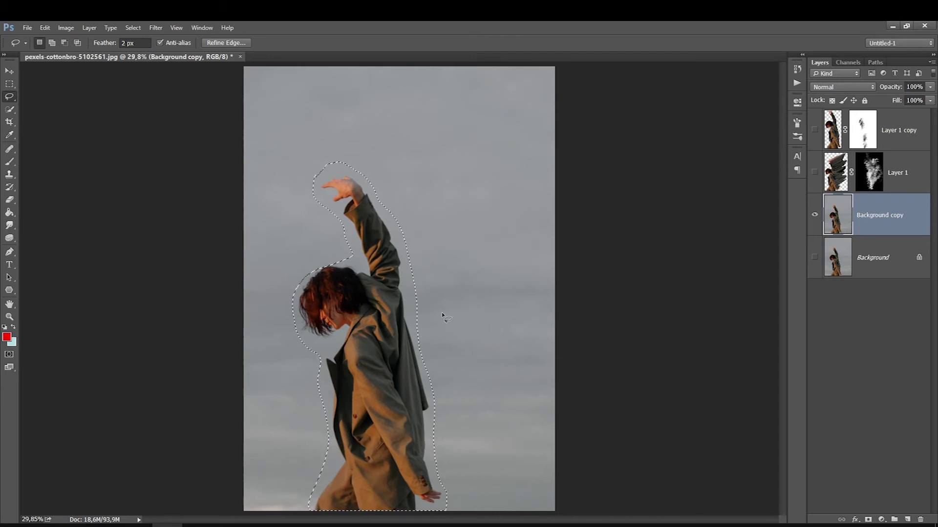
Content-aware fill the figure away, deselect, and show Layer 1 and Layer 1 copy
{"action": "left_click", "coordinate": [44, 28]}
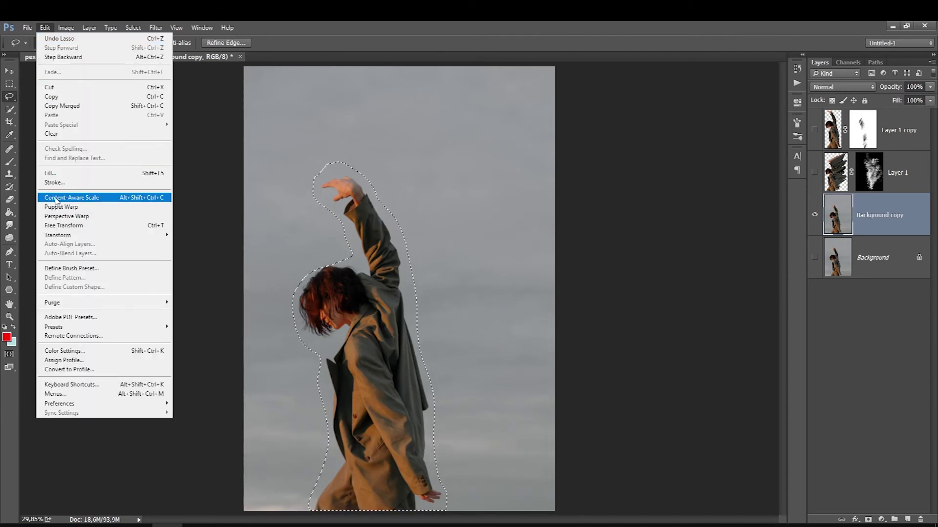
{"action": "left_click", "coordinate": [53, 173]}
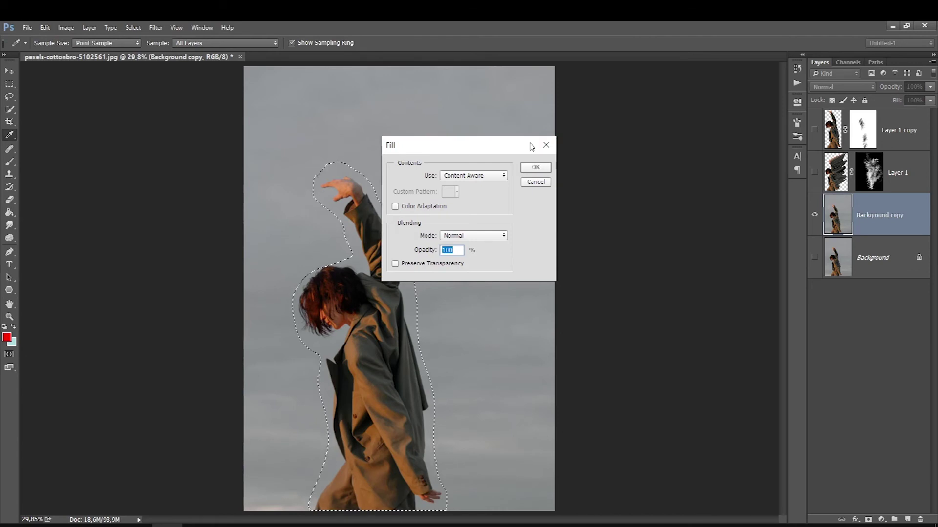
{"action": "key", "text": "Return"}
{"action": "key", "text": "l"}
{"action": "key", "text": "ctrl+d"}
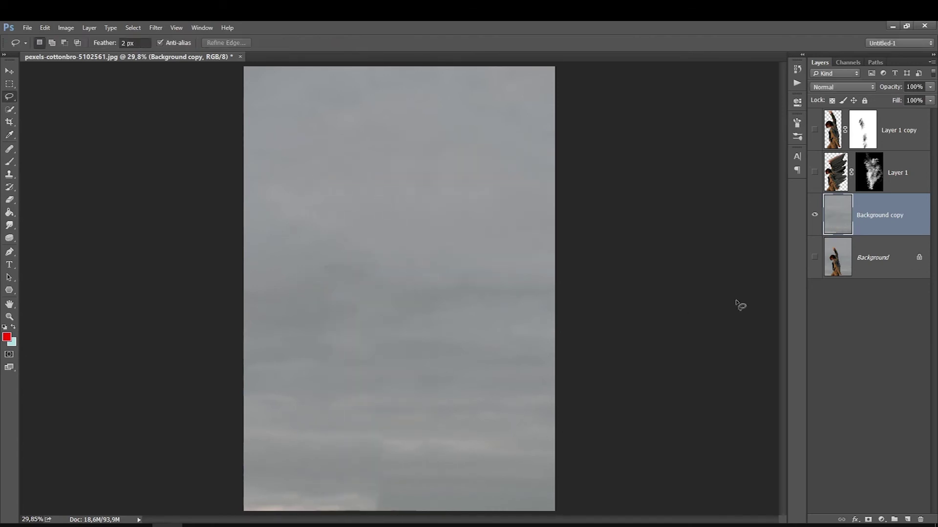
{"action": "left_click", "coordinate": [814, 172]}
{"action": "left_click", "coordinate": [814, 130]}
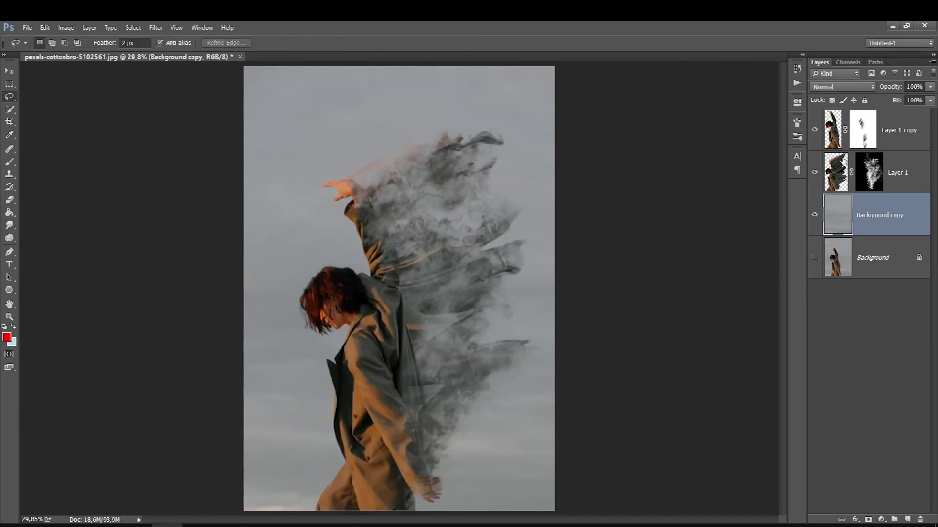
Paint black at 500 px on Layer 1 copy's mask to dissolve the sleeve
{"action": "left_click", "coordinate": [862, 133]}
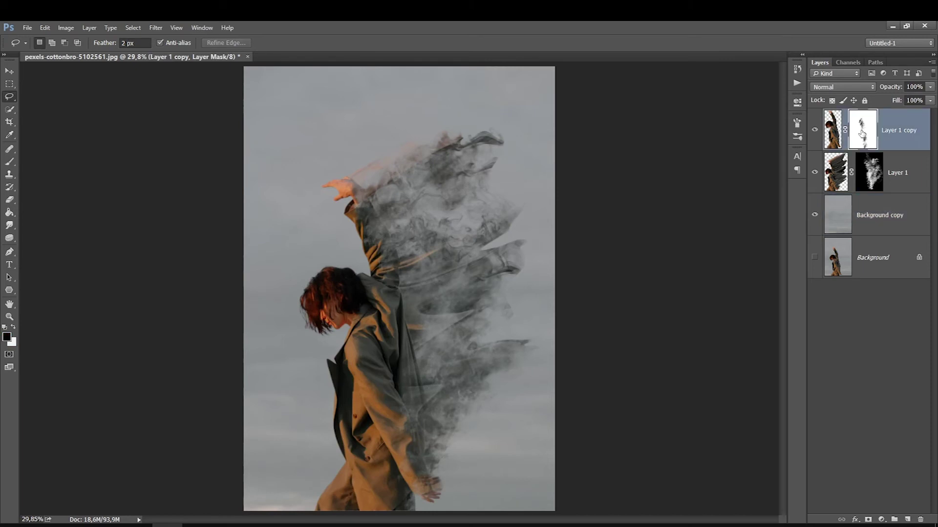
{"action": "left_click", "coordinate": [10, 164]}
{"action": "key", "text": "bracketleft"}
{"action": "key", "text": "bracketleft"}
{"action": "key", "text": "bracketleft"}
{"action": "key", "text": "bracketright"}
{"action": "key", "text": "bracketright"}
{"action": "key", "text": "bracketright"}
{"action": "left_click_drag", "start_coordinate": [377, 218], "coordinate": [415, 346]}
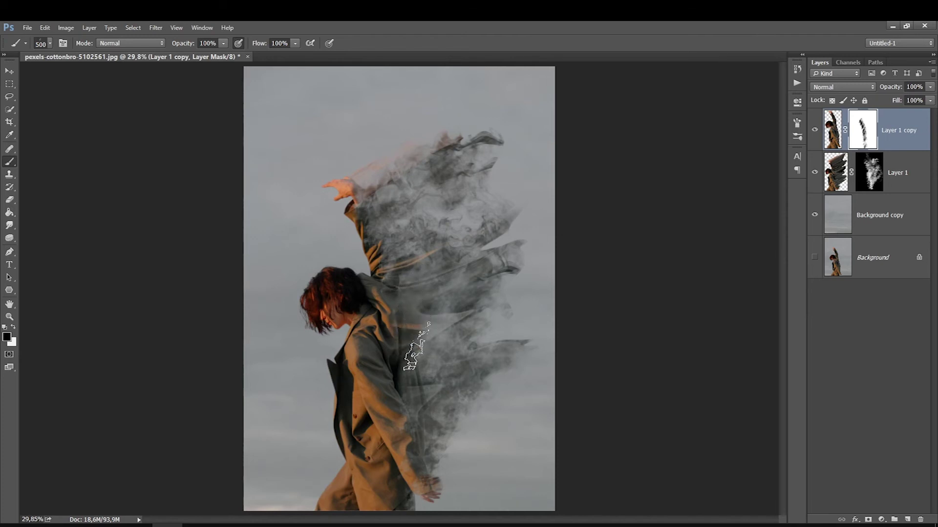
{"action": "left_click_drag", "start_coordinate": [429, 430], "coordinate": [442, 476]}
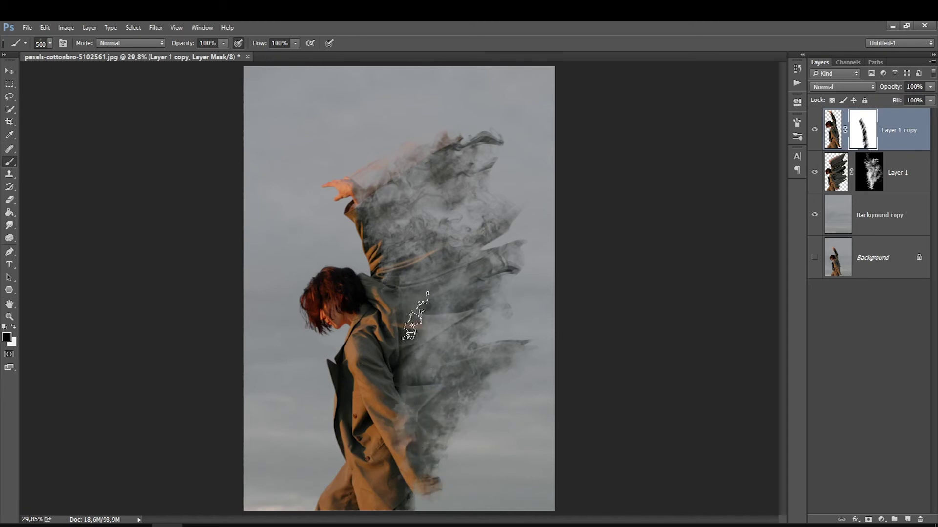
Paint white at 900 px on Layer 1's mask to reveal smoke on the right side
{"action": "left_click", "coordinate": [889, 175]}
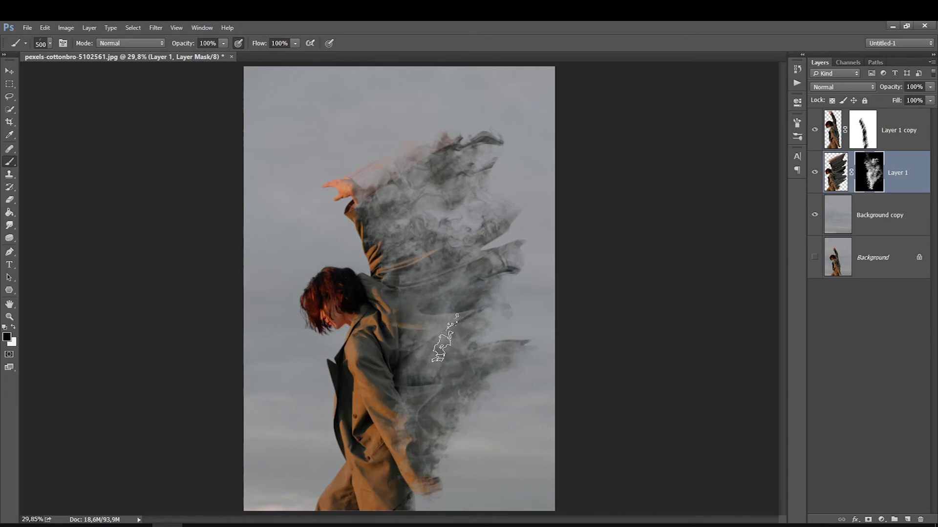
{"action": "key", "text": "x"}
{"action": "key", "text": "bracketright"}
{"action": "key", "text": "bracketright"}
{"action": "key", "text": "bracketright"}
{"action": "left_click_drag", "start_coordinate": [420, 293], "coordinate": [588, 398]}
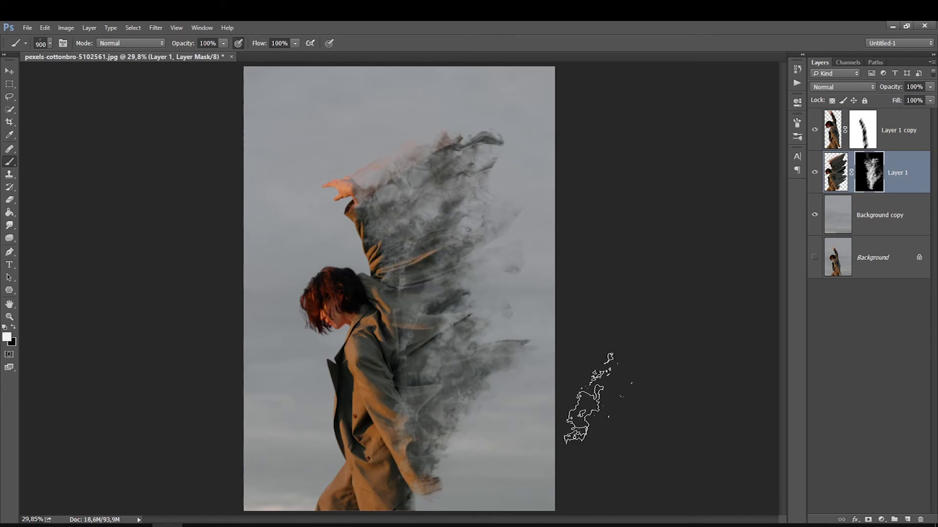
{"action": "key", "text": "x"}
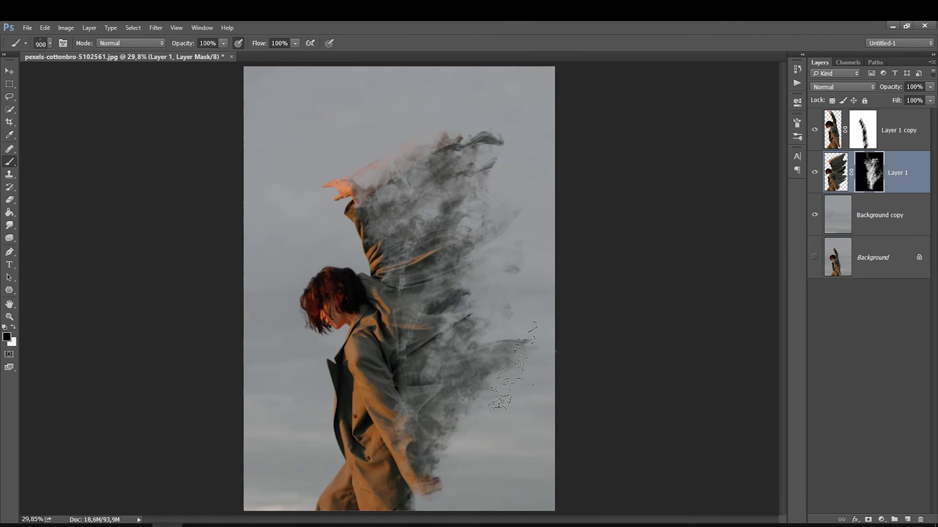
{"action": "key", "text": "x"}
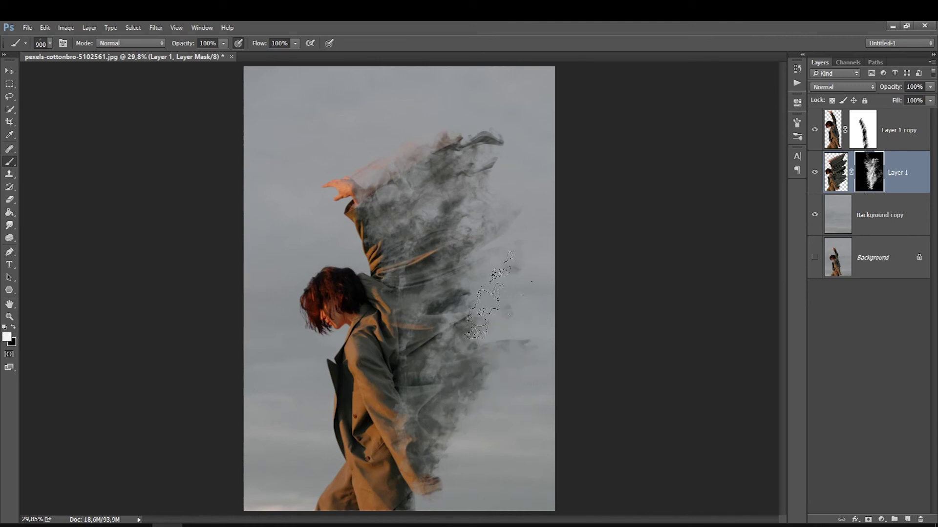
{"action": "left_click_drag", "start_coordinate": [491, 296], "coordinate": [510, 273]}
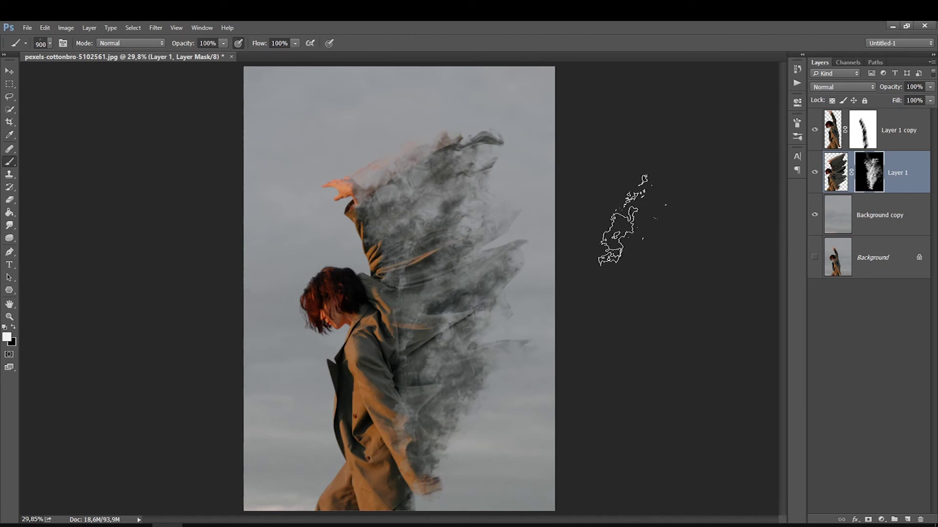
{"action": "key", "text": "alt+bracketleft"}
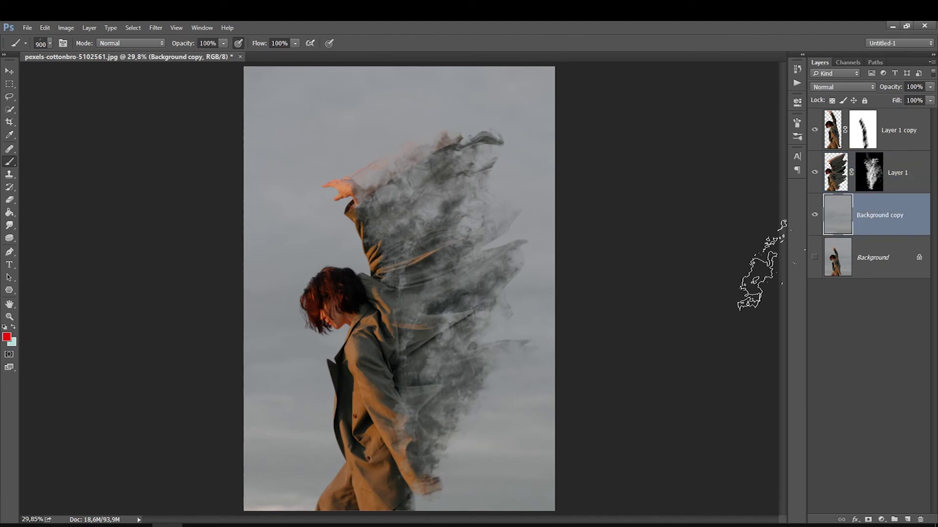
Toggle the smoke layers to compare, then select Layer 1 copy
{"action": "left_click", "coordinate": [815, 130]}
{"action": "left_click", "coordinate": [814, 172]}
{"action": "left_click", "coordinate": [815, 171]}
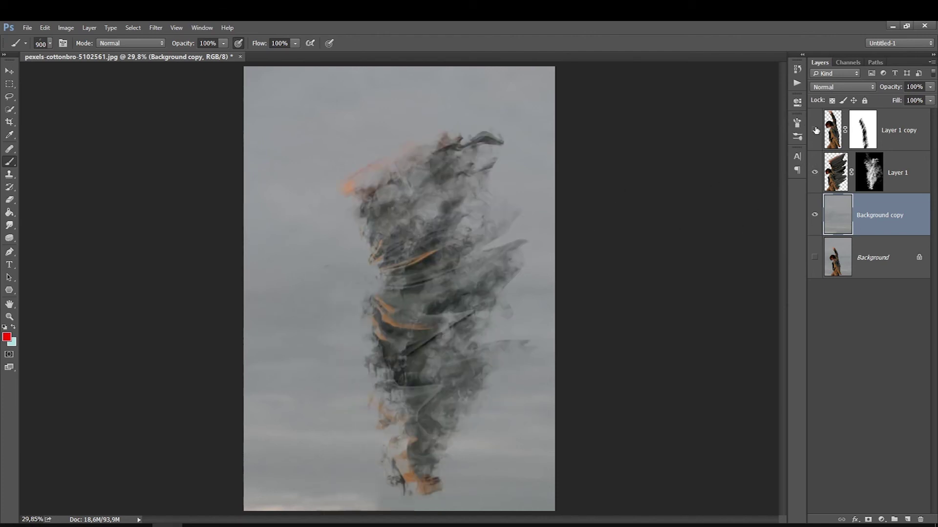
{"action": "left_click", "coordinate": [815, 130]}
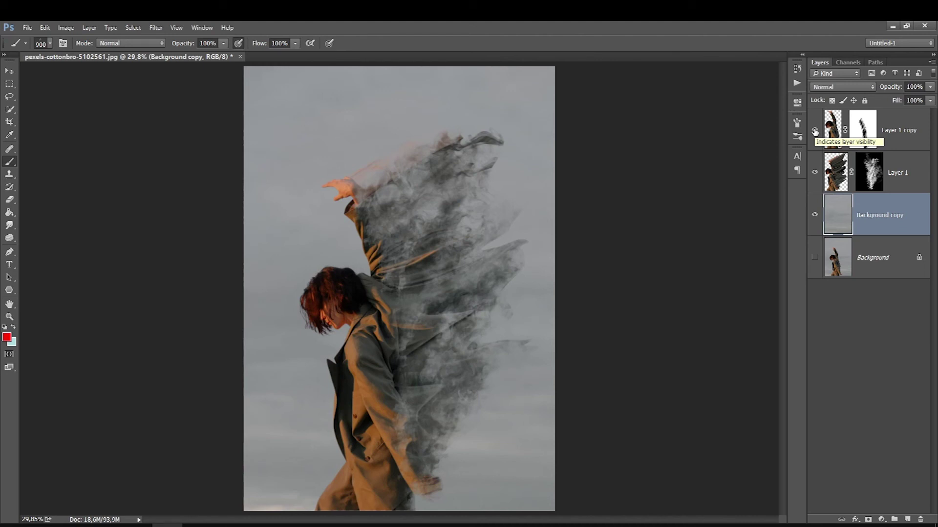
{"action": "left_click", "coordinate": [896, 135]}
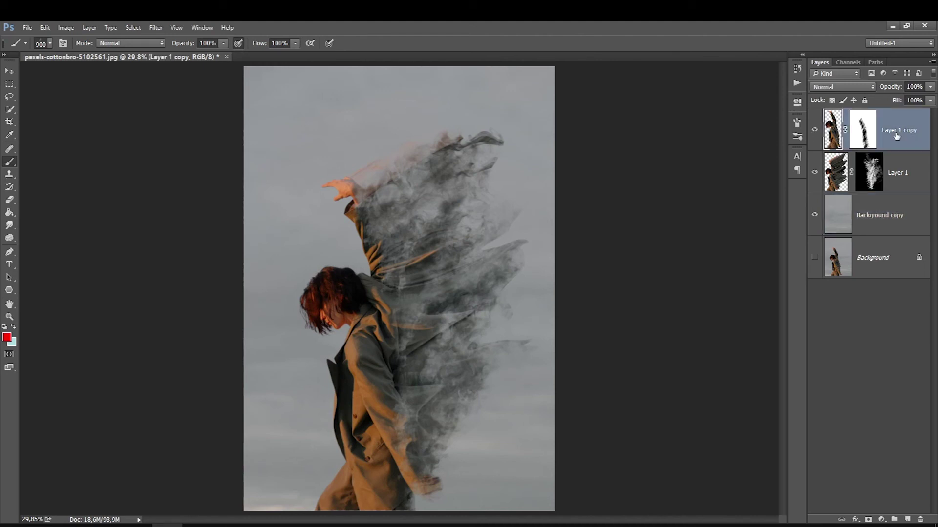
Add a Gradient Map with the Blue-Violet/Yellow-Orange preset and an edited orange end stop
{"action": "left_click", "coordinate": [881, 520]}
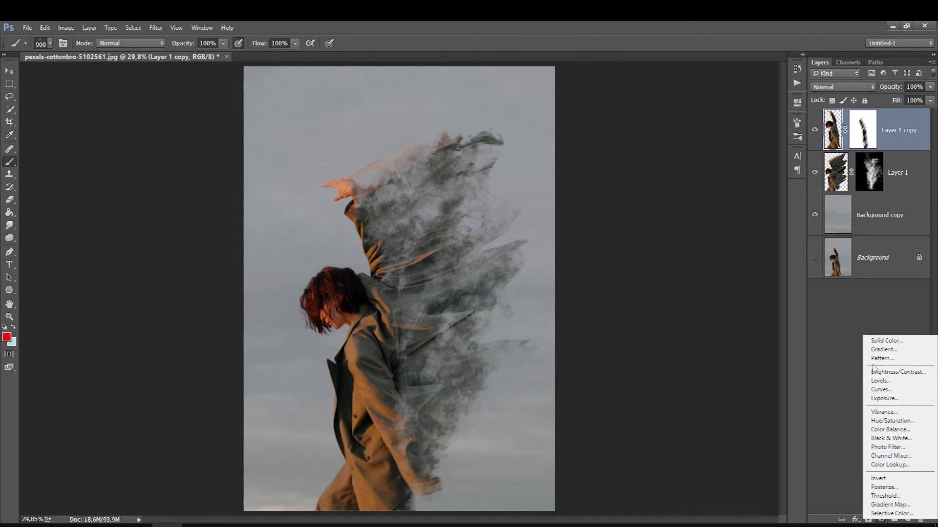
{"action": "left_click", "coordinate": [873, 505]}
{"action": "left_click", "coordinate": [670, 128]}
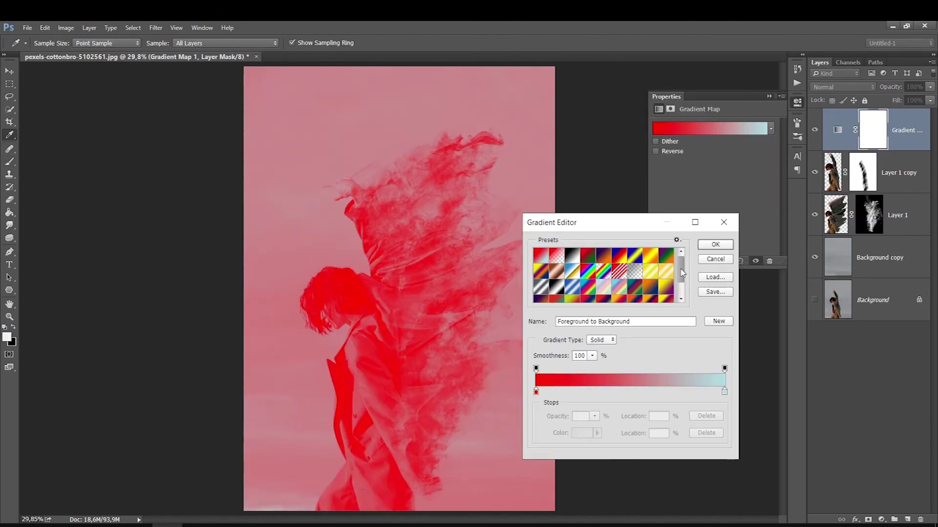
{"action": "left_click", "coordinate": [683, 295]}
{"action": "left_click", "coordinate": [540, 276]}
{"action": "left_click", "coordinate": [724, 391]}
{"action": "left_click", "coordinate": [715, 244]}
Blend the gradient map in Soft Light at 51% opacity
{"action": "key", "text": "shift+alt+f"}
{"action": "left_click", "coordinate": [930, 87]}
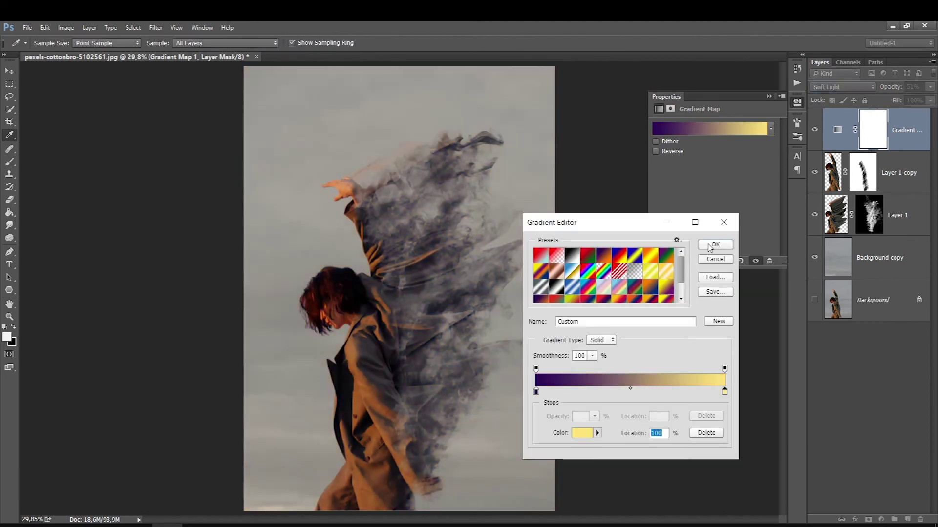
{"action": "left_click", "coordinate": [714, 245]}
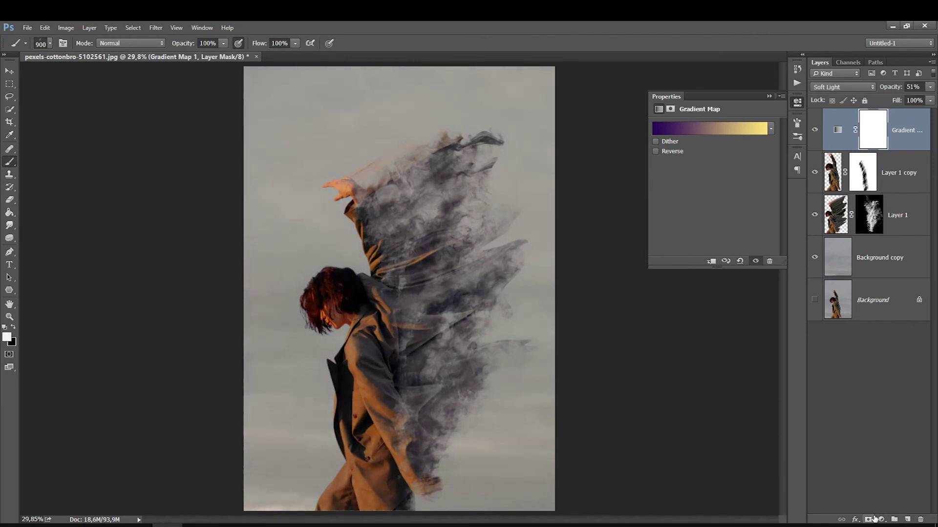
{"action": "left_click", "coordinate": [874, 519]}
Put a purple-tinted Curves adjustment layer on top of the stack at 58% opacity
{"action": "left_click", "coordinate": [879, 391]}
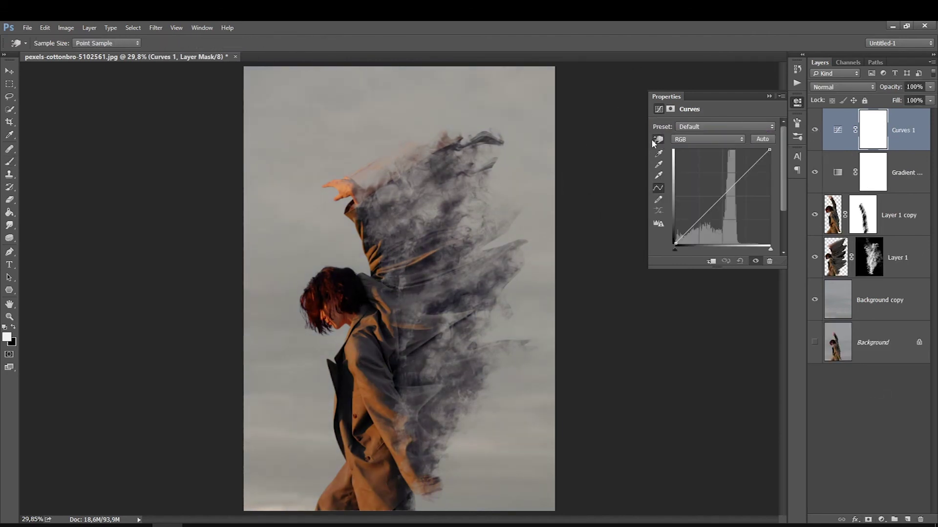
{"action": "left_click", "coordinate": [797, 102]}
{"action": "left_click", "coordinate": [930, 86]}
{"action": "left_click_drag", "start_coordinate": [920, 98], "coordinate": [909, 104]}
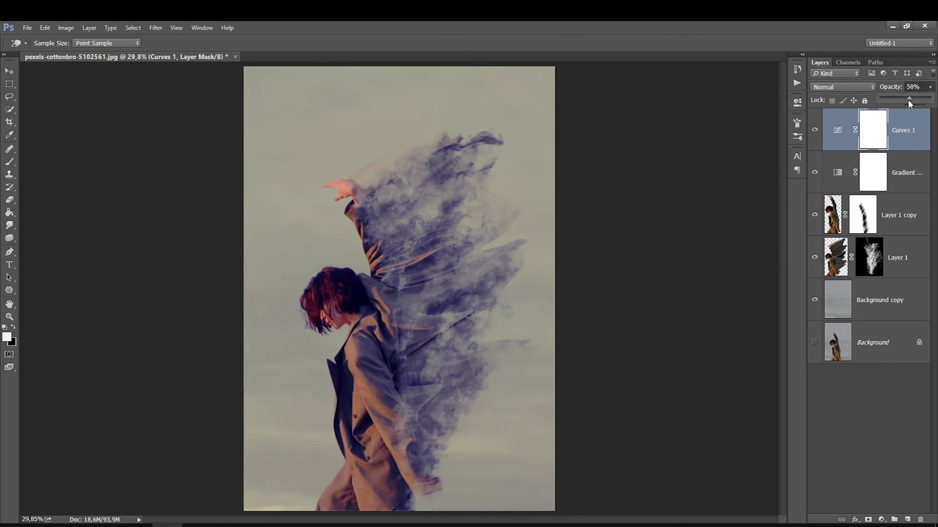